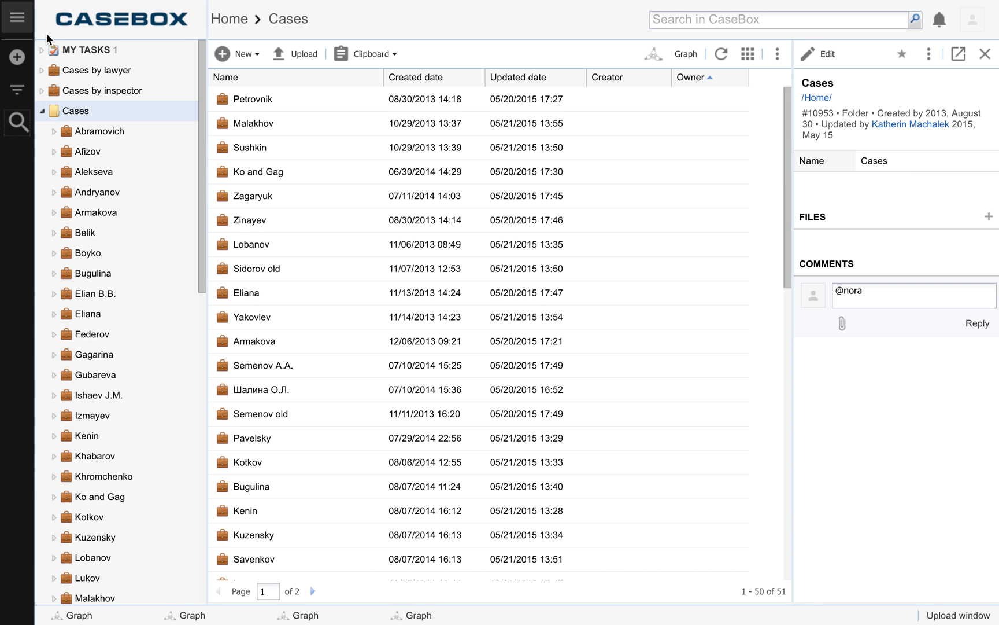
Step: Collapse the Cases folder in the tree and select the Contacts folder, declining to leave the unfinished comment
click(43, 111)
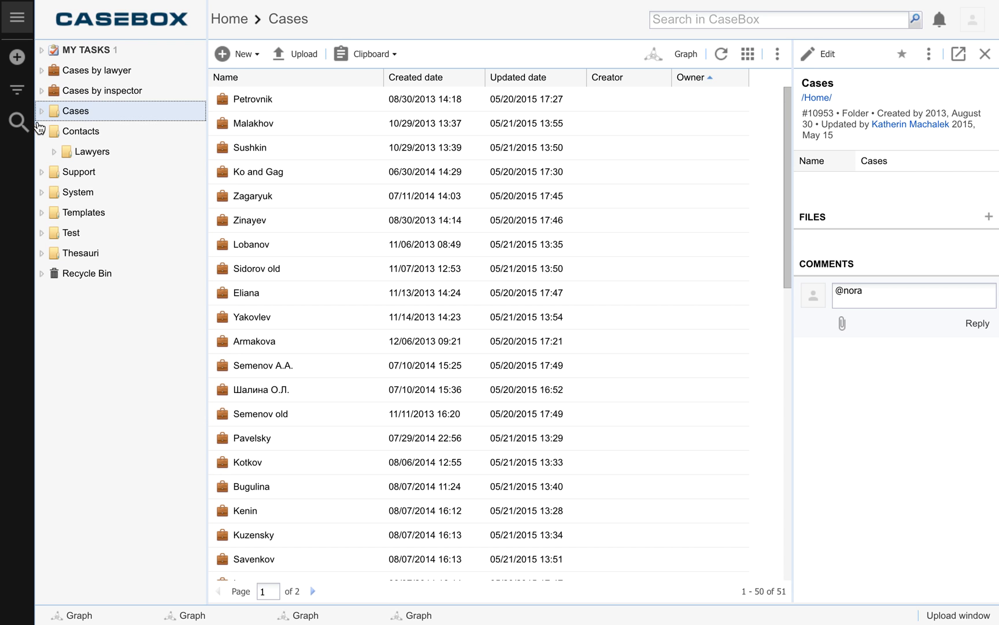
click(96, 133)
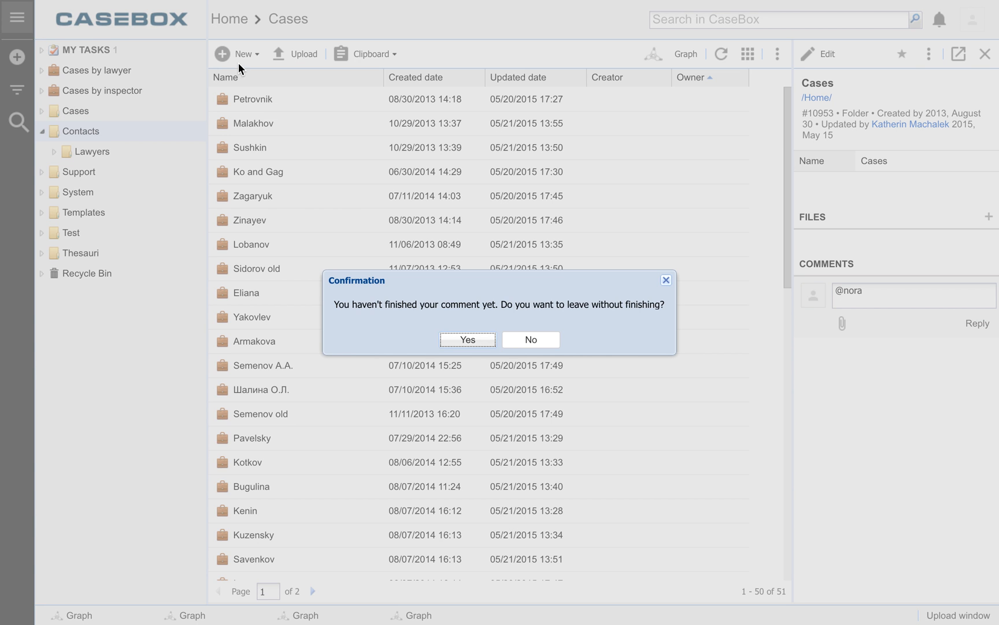
click(521, 339)
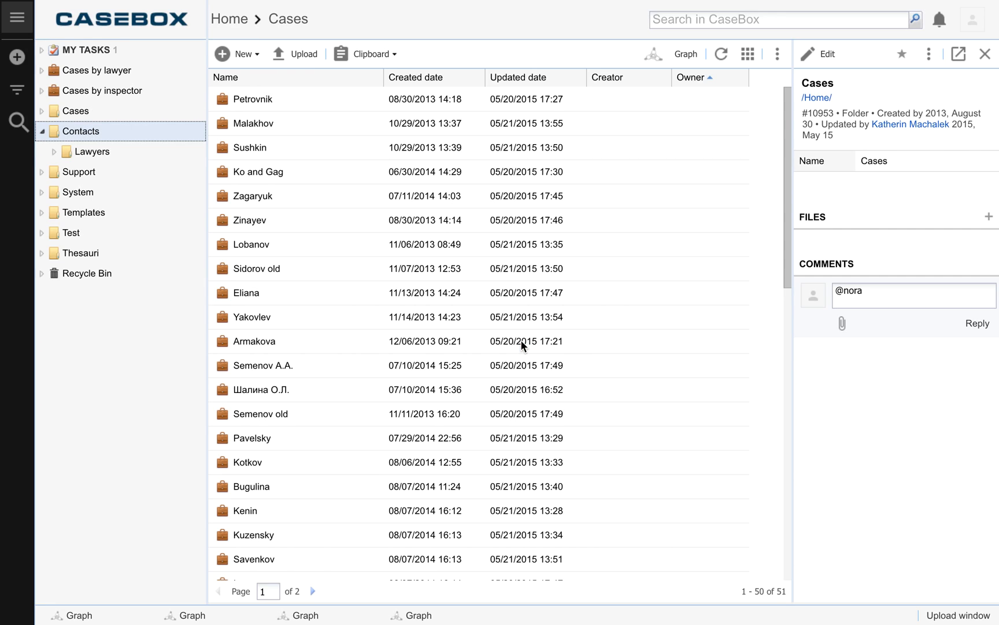
Step: Start a new contact and enter "test" as both the last name and the name
click(249, 53)
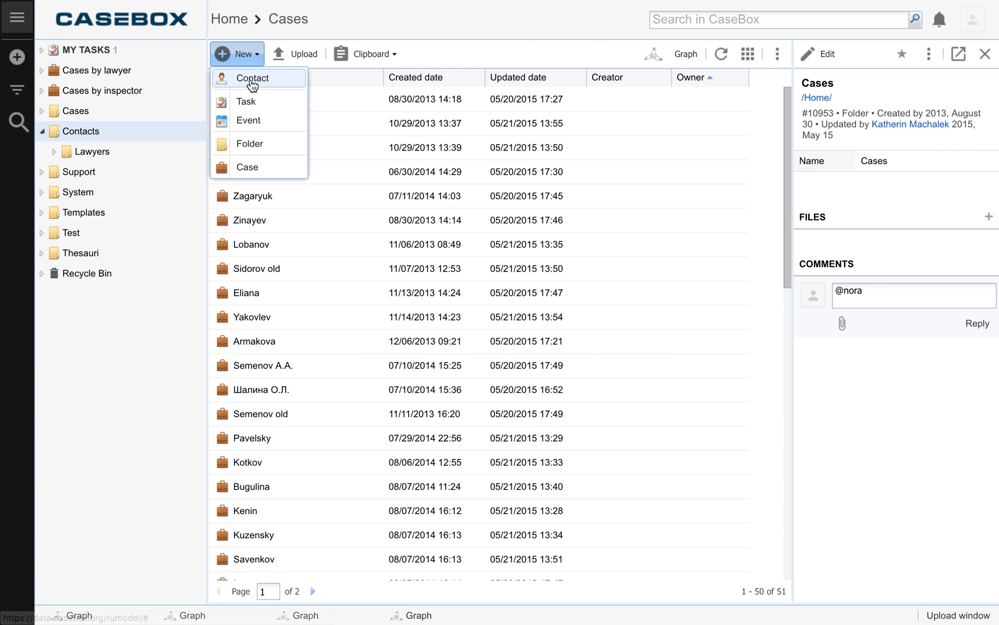
click(250, 78)
drag(651, 280, 529, 225)
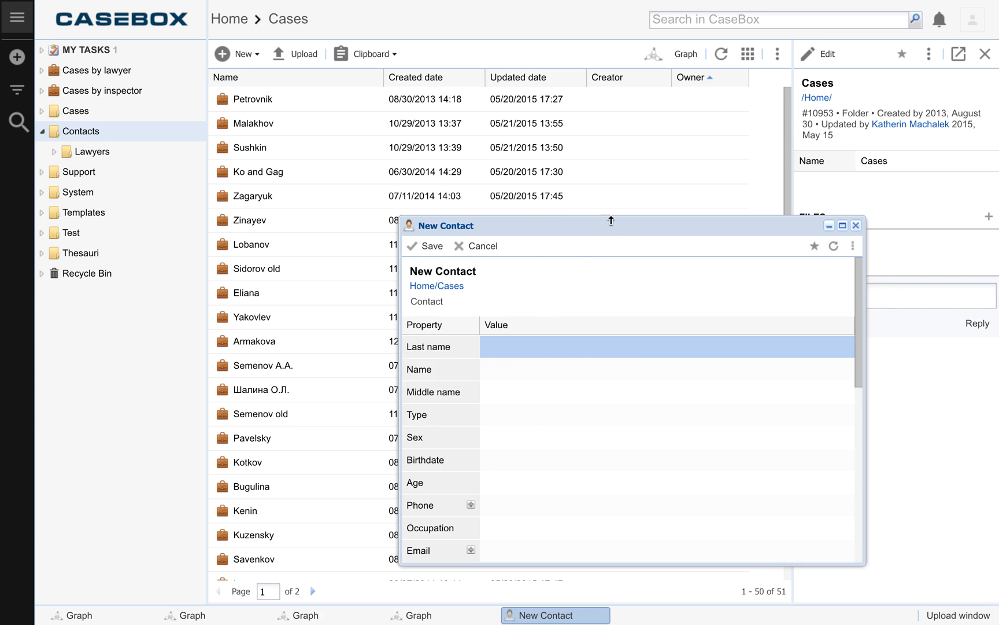
click(528, 349)
text(test)
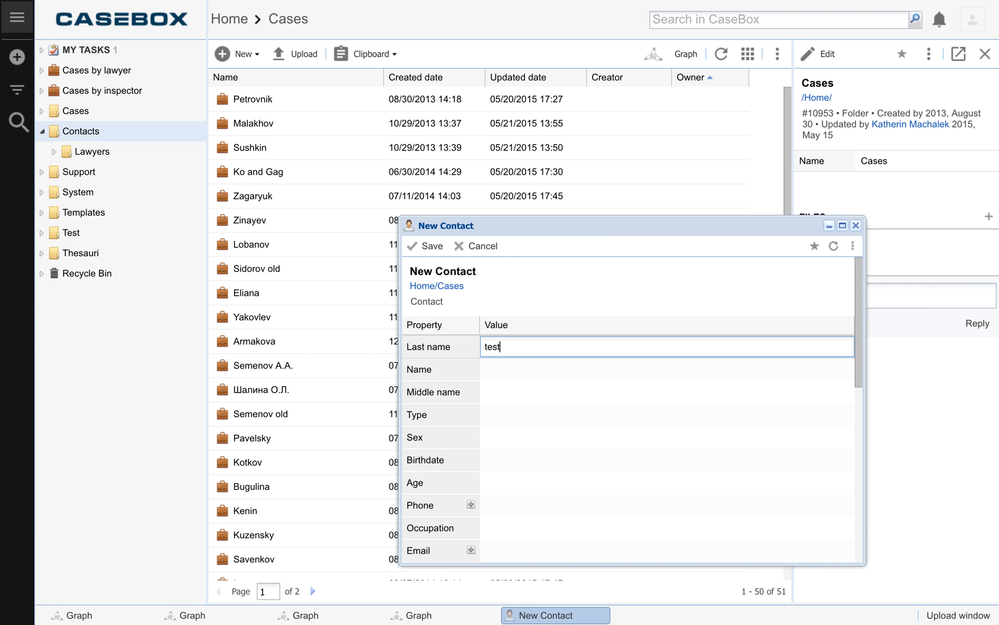
click(519, 370)
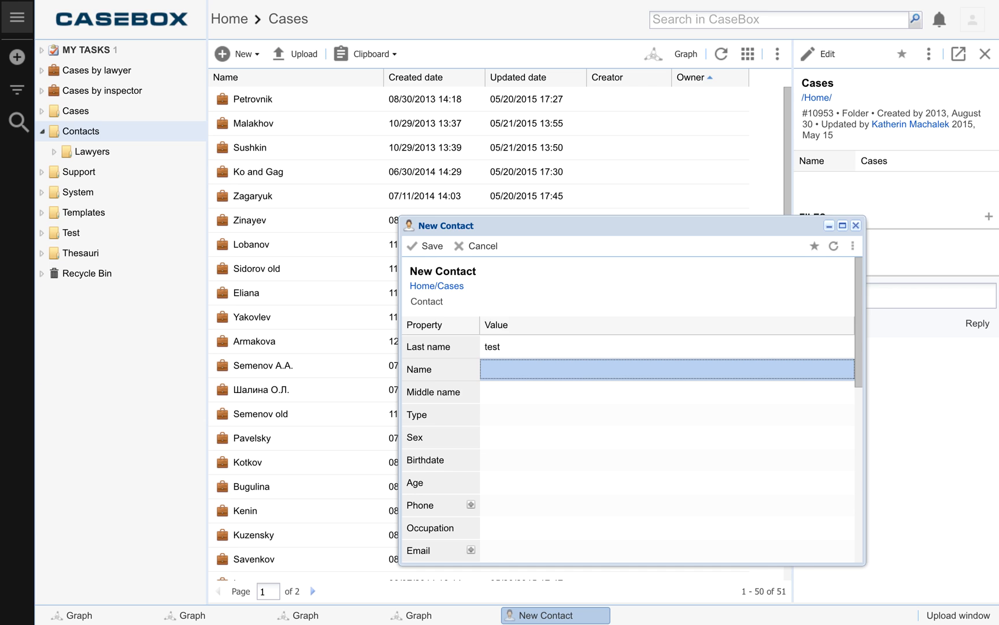
click(509, 371)
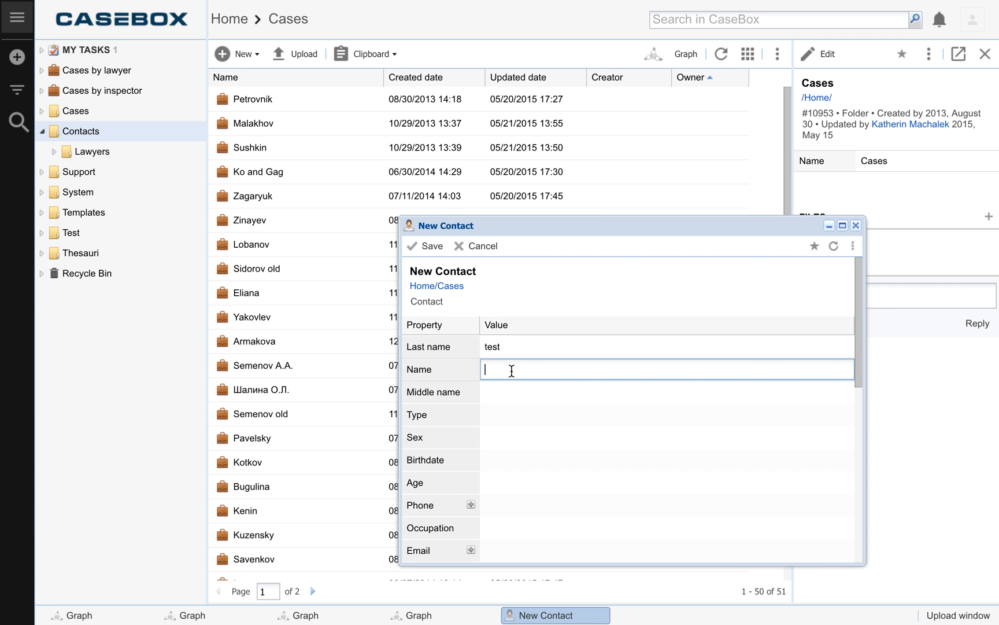
text(test)
Step: Set the new contact's type to "заявитель" and save the contact
click(504, 419)
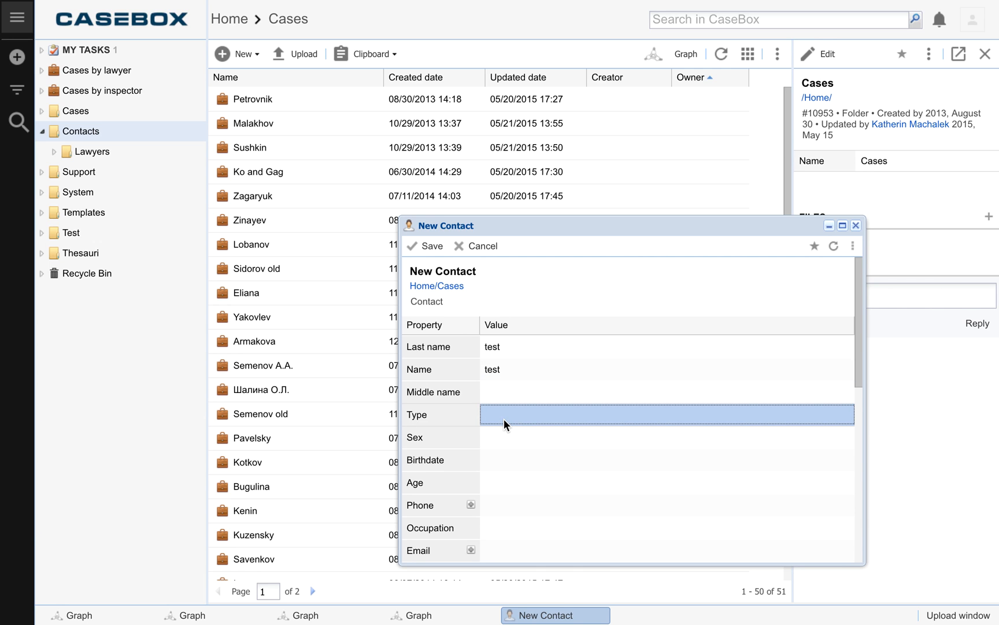
click(504, 419)
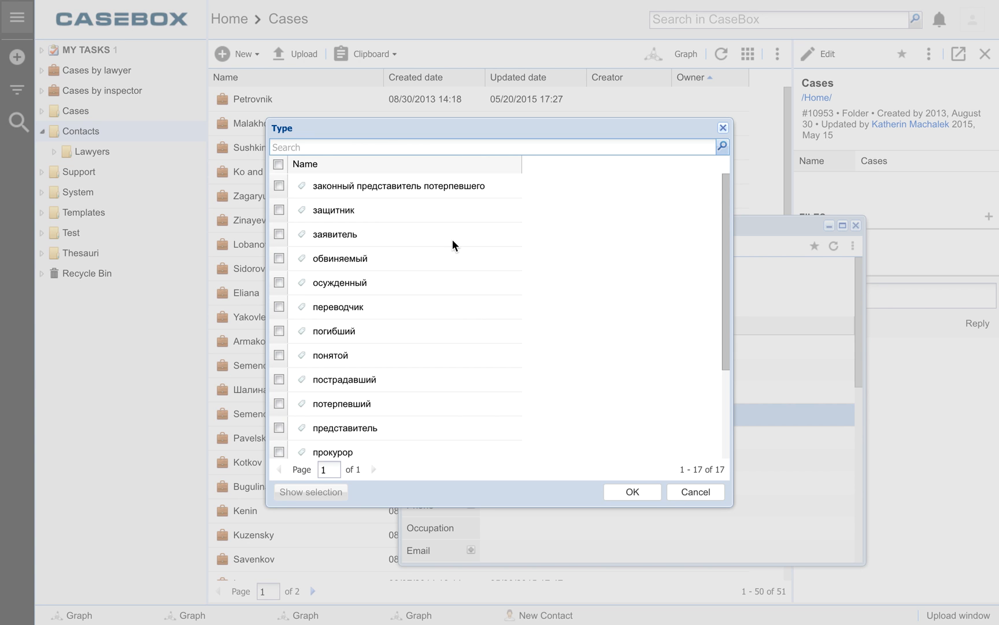
click(281, 236)
click(650, 490)
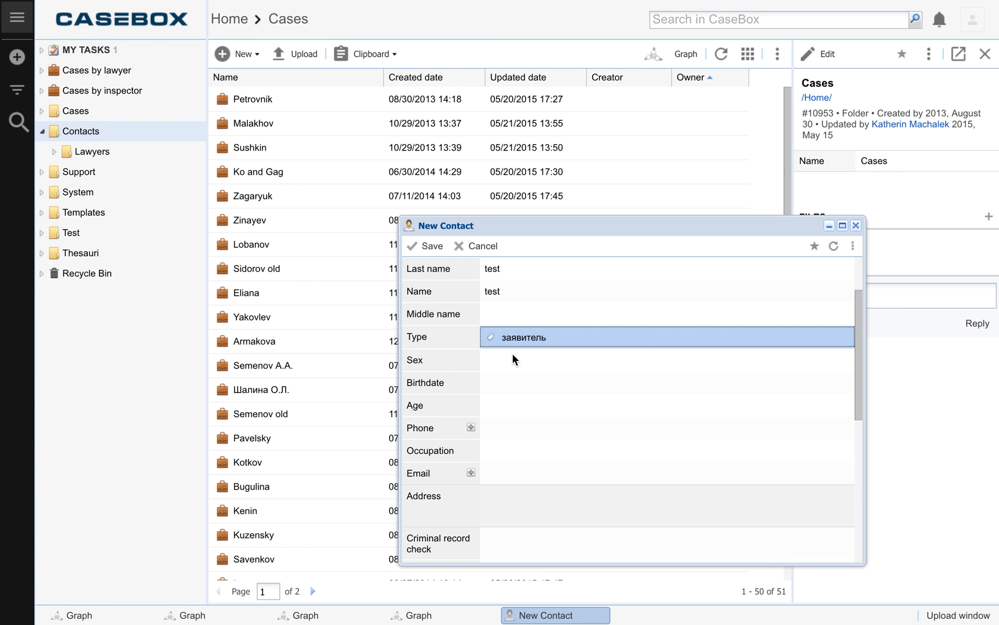
click(427, 248)
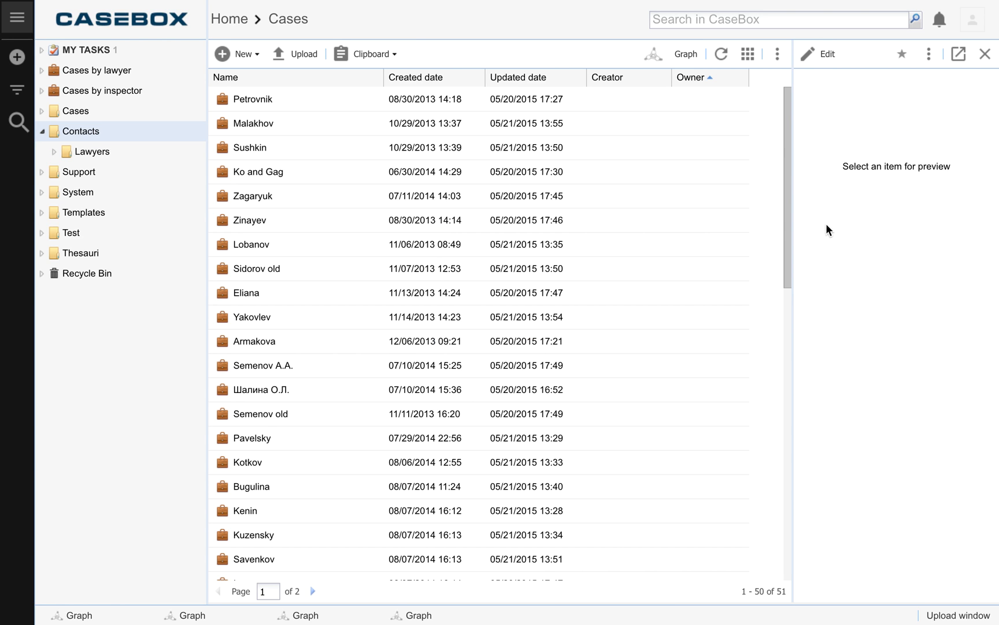
Step: Create a new case in the Cases folder, look through its fields, and save it without filling them in
click(87, 109)
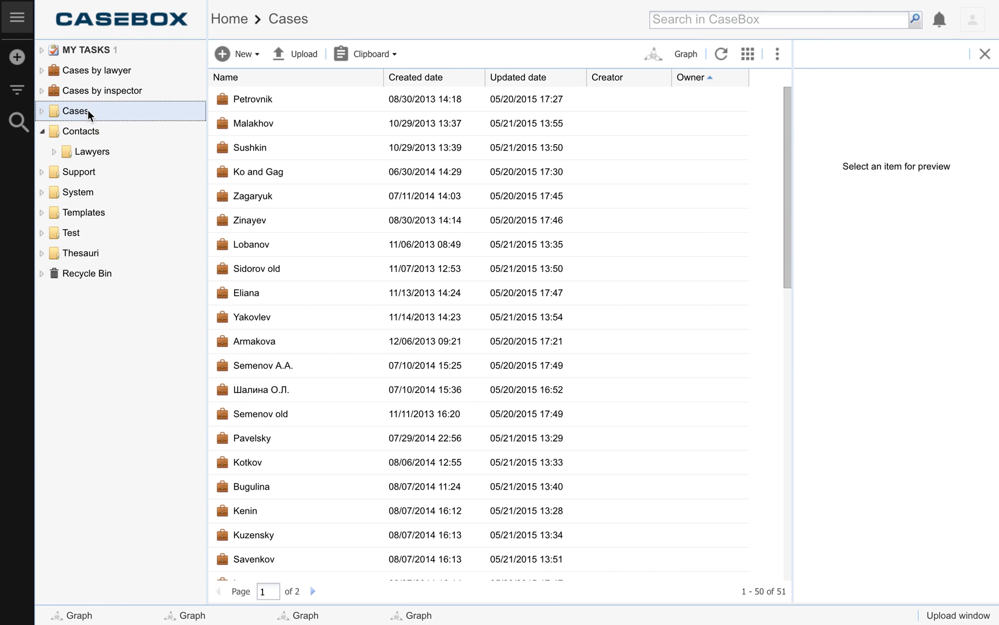
click(243, 55)
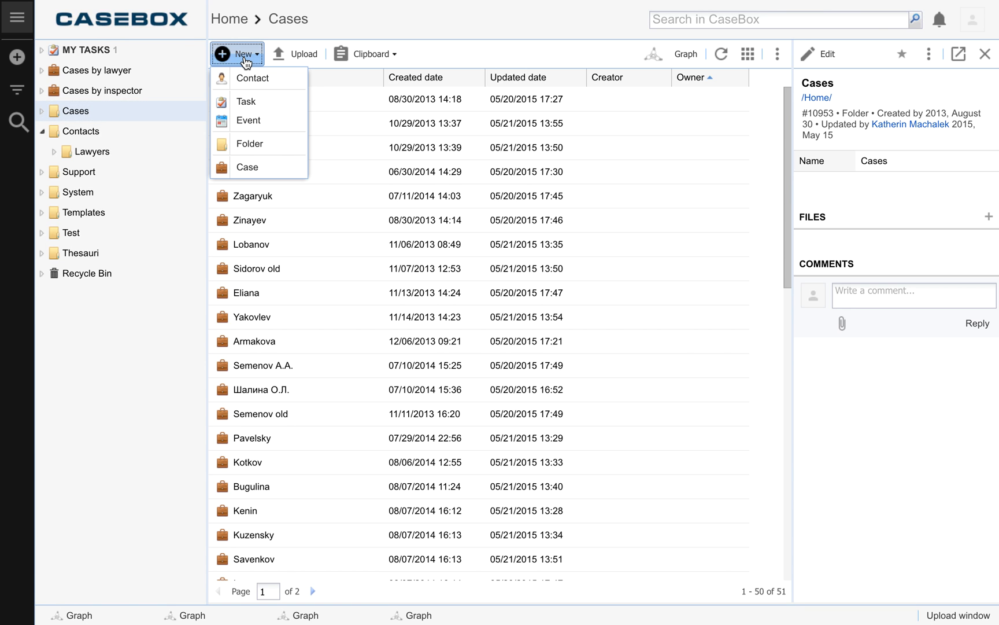
click(246, 168)
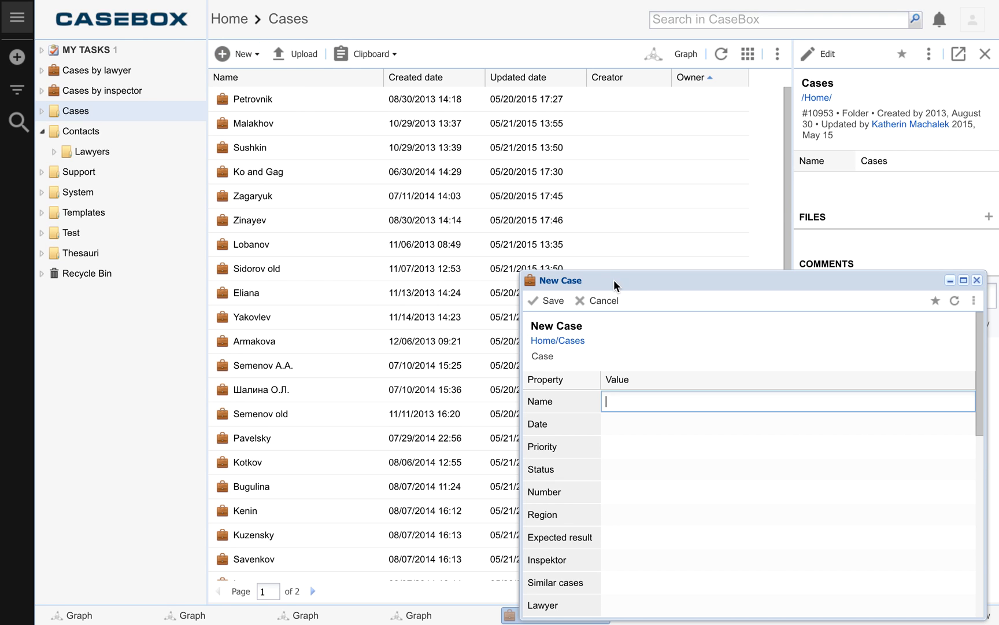
drag(634, 282, 460, 174)
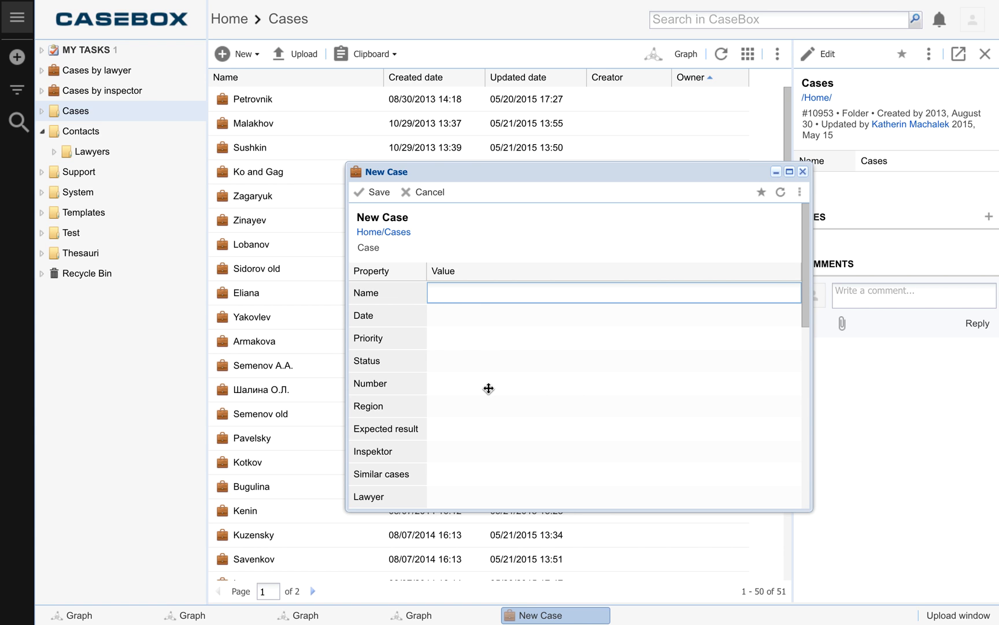
scroll(522, 390, down, 10)
scroll(520, 388, up, 6)
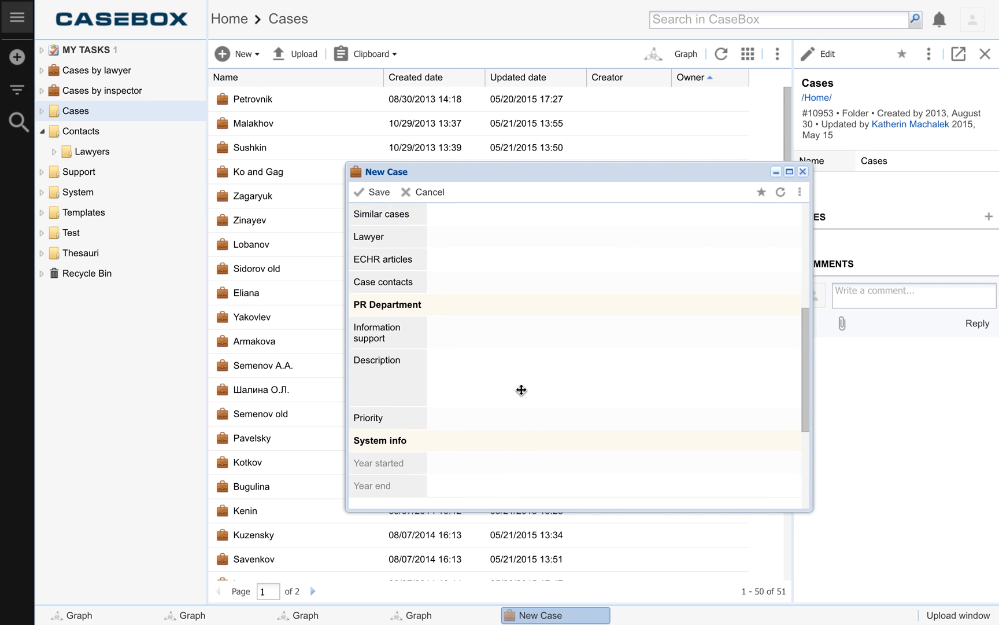
scroll(460, 265, up, 3)
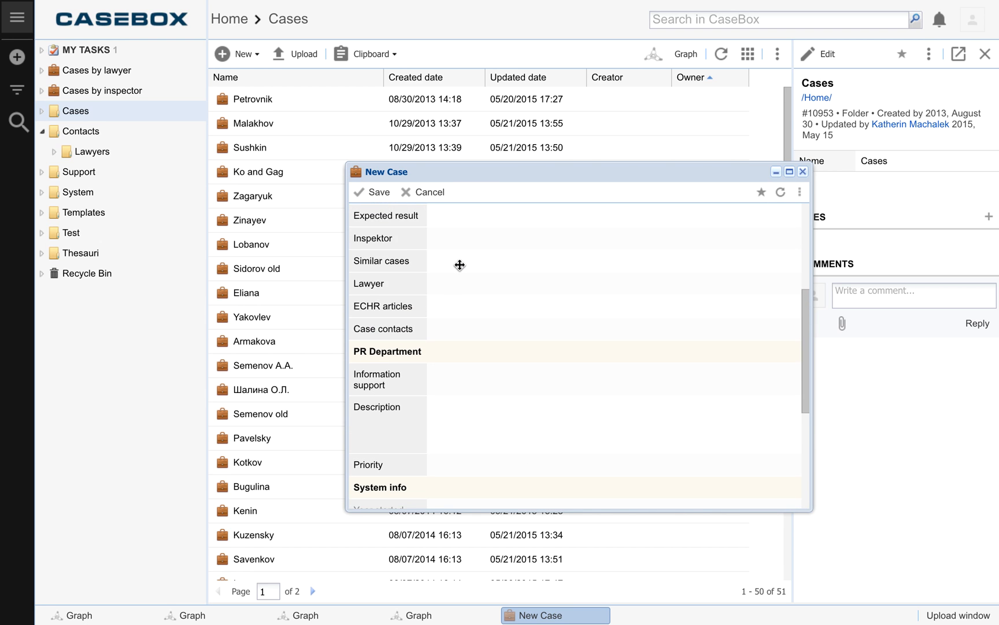
click(385, 193)
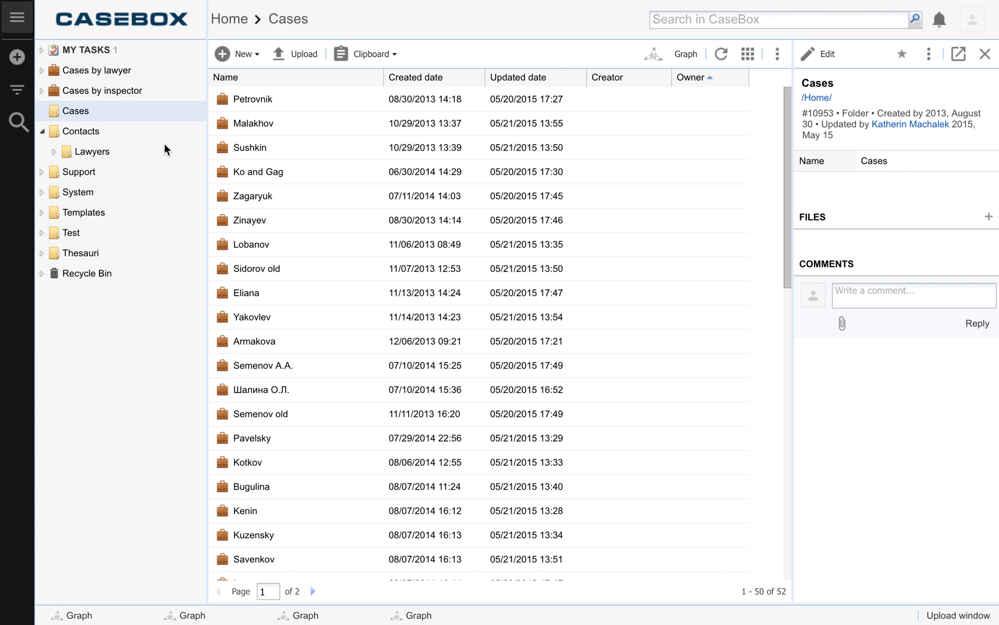
Step: Post a comment on the Cases folder that mentions a user by username, followed by the text "test"
click(864, 292)
text(@)
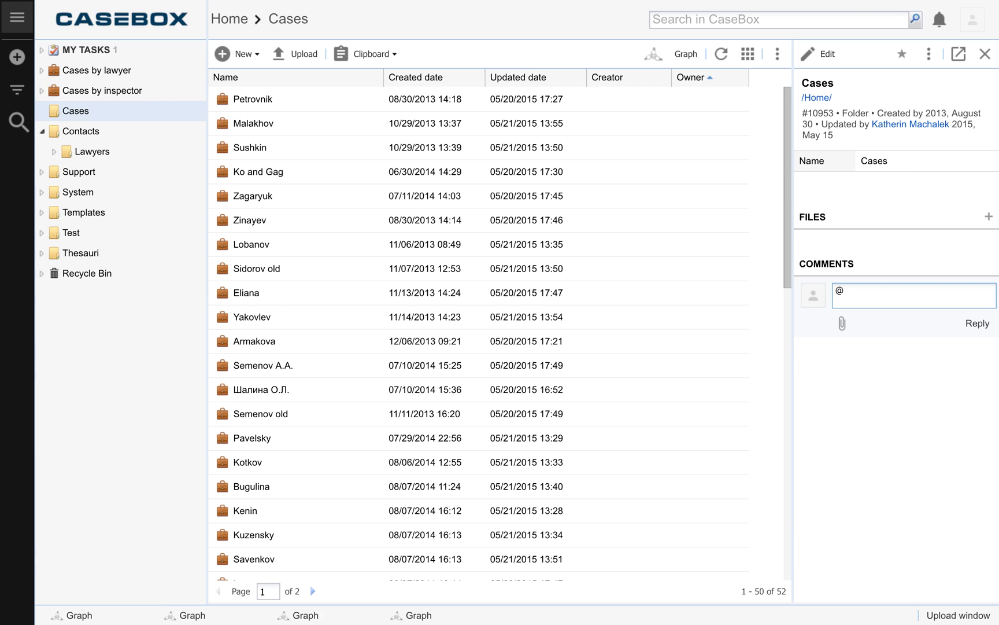
text(nora)
click(902, 340)
text(test)
click(975, 324)
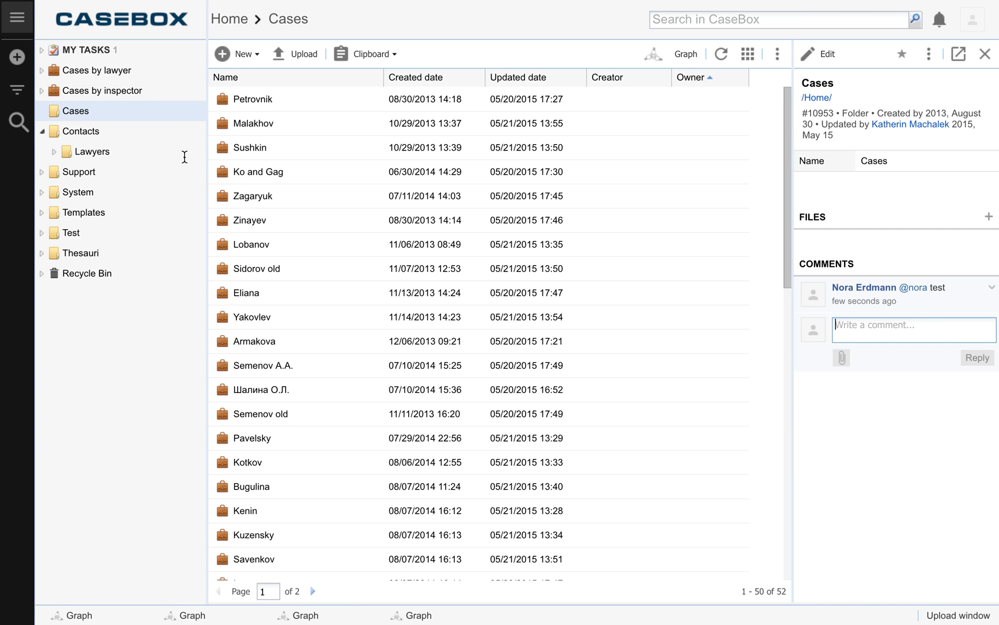
Step: Start another new case in the Cases folder and name it "test"
click(71, 111)
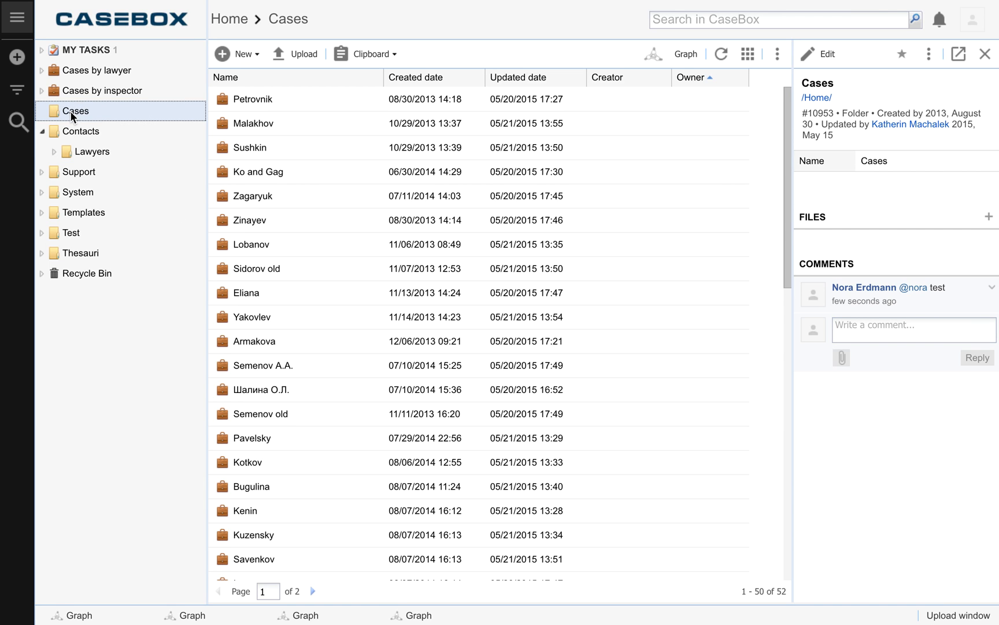
click(246, 53)
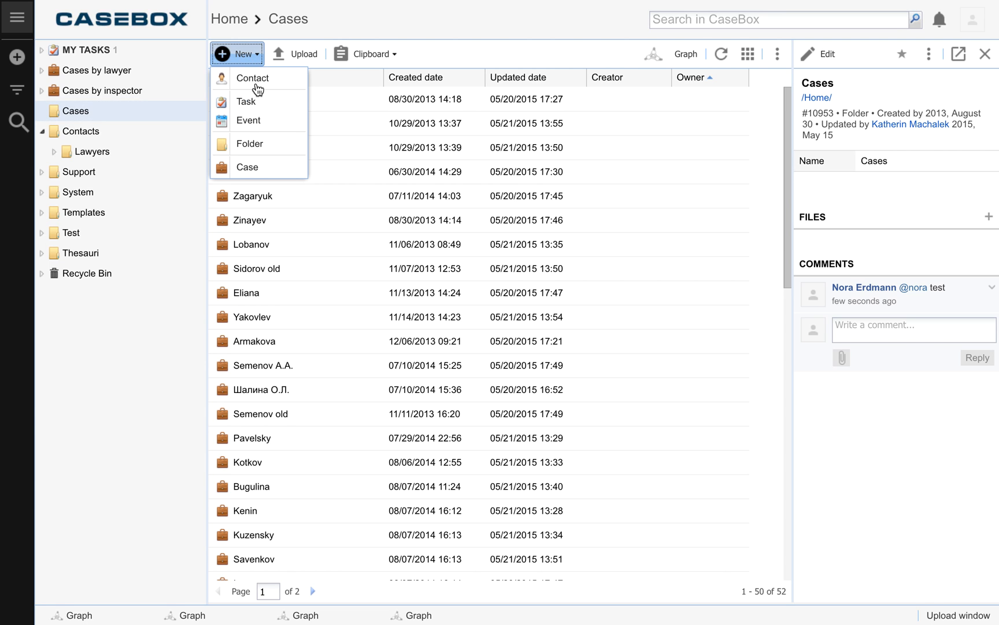
click(248, 168)
drag(645, 281, 470, 148)
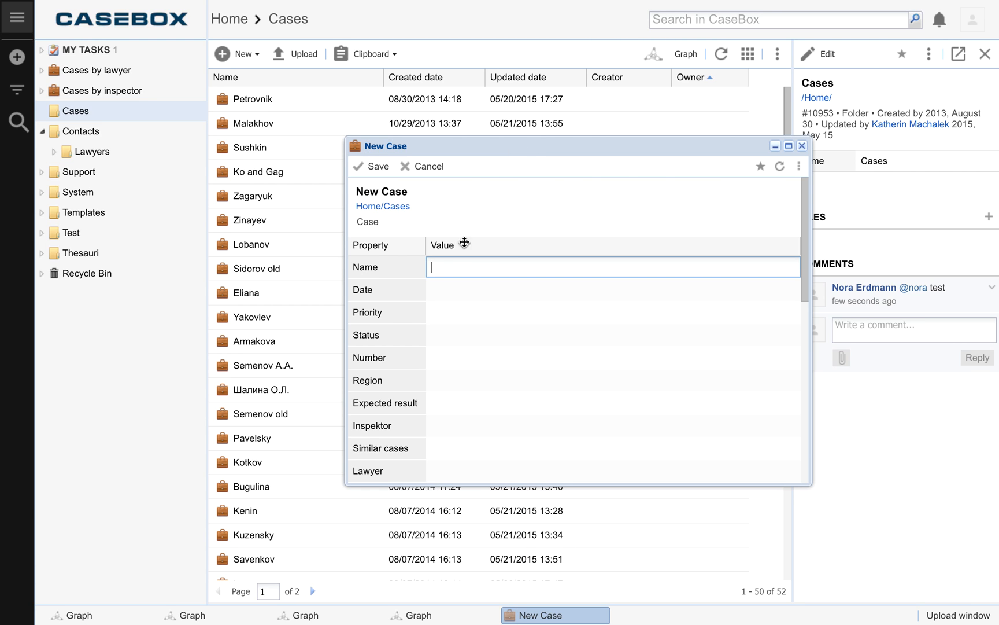
text(test)
Step: Set the new case's date to today, 08/12/2016
click(457, 295)
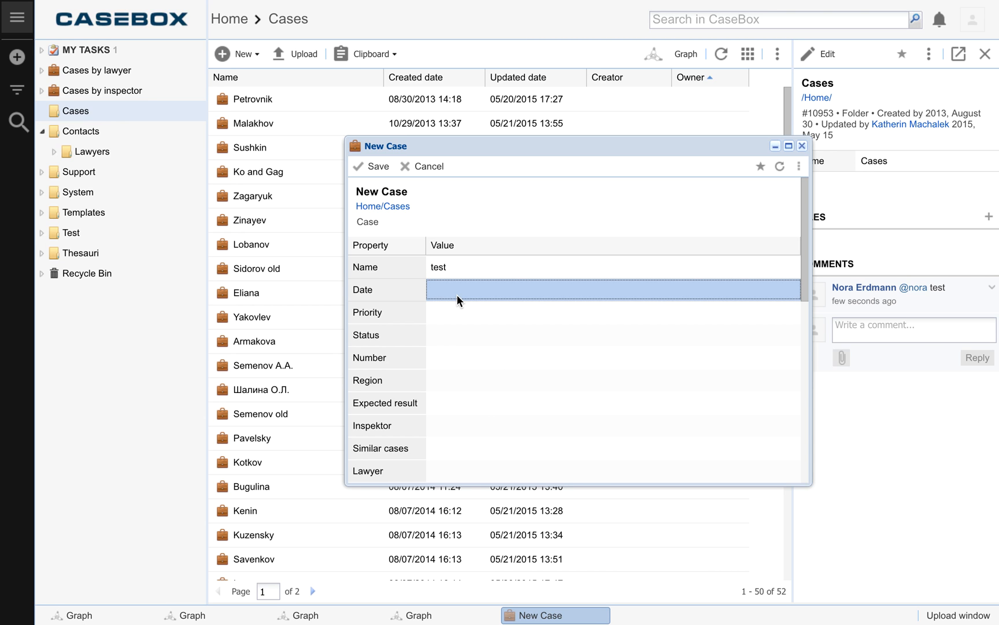
click(460, 312)
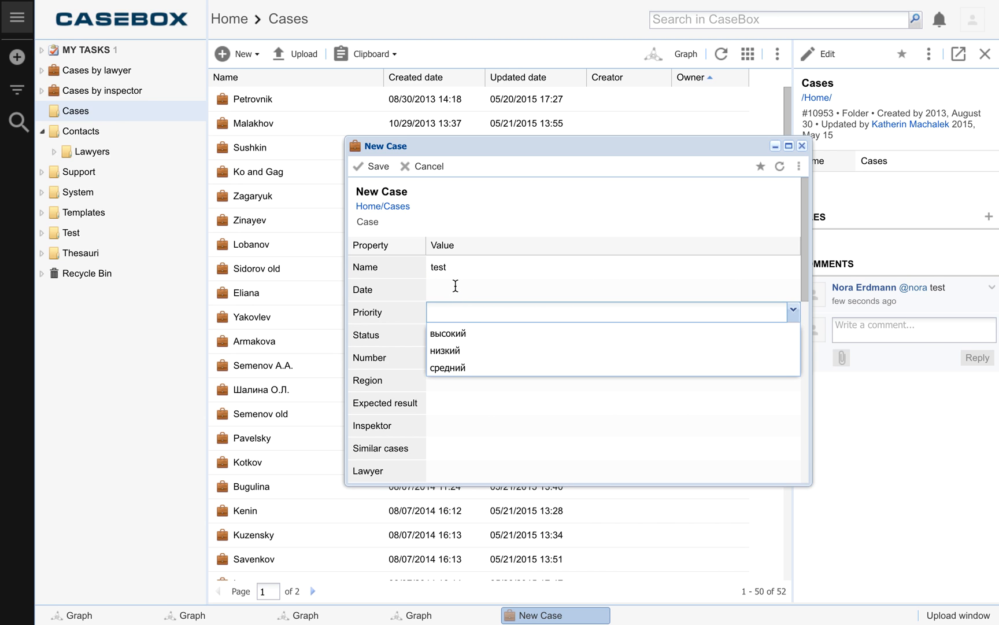
click(454, 284)
click(454, 284)
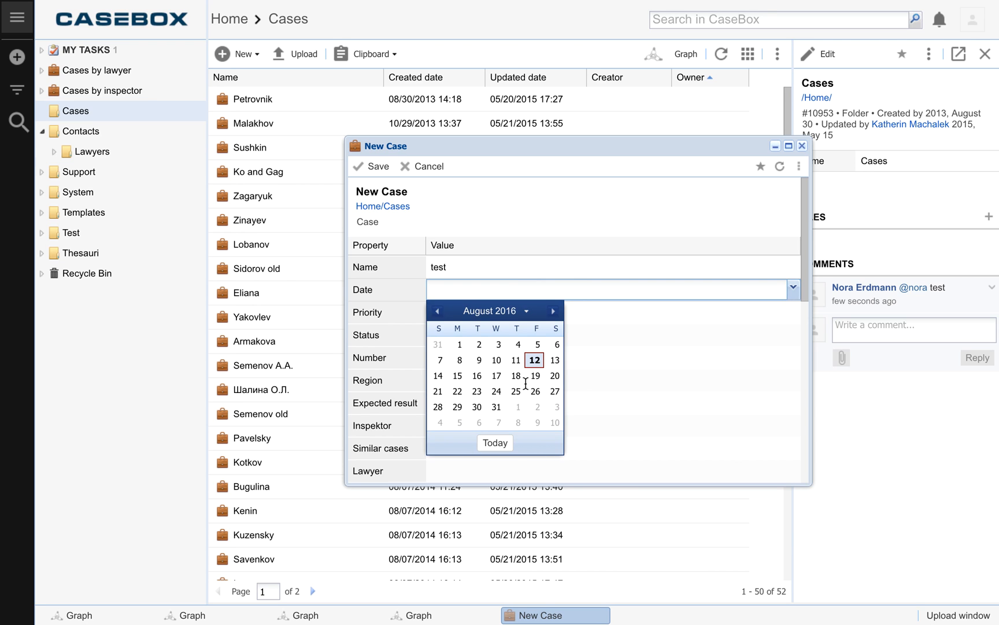
click(495, 442)
Step: Set the case's priority to "высокий" and its status to "Активное"
click(459, 313)
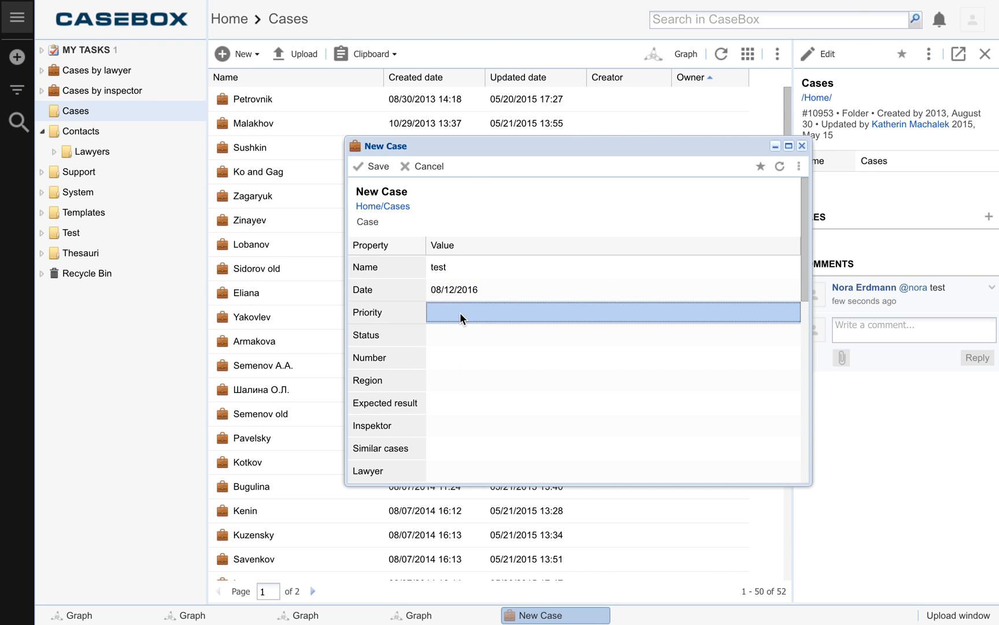
click(456, 341)
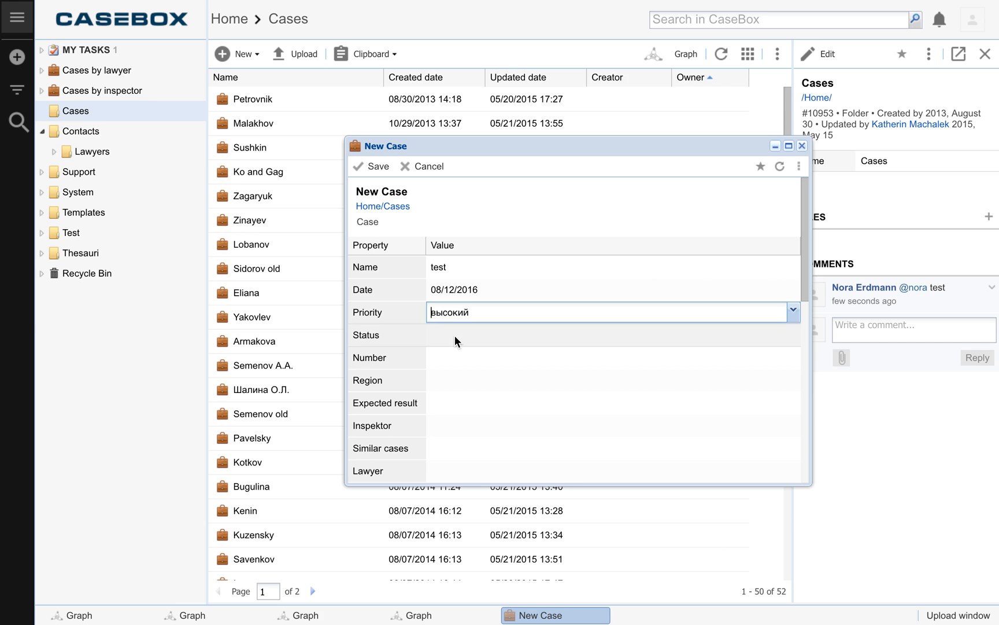
click(449, 338)
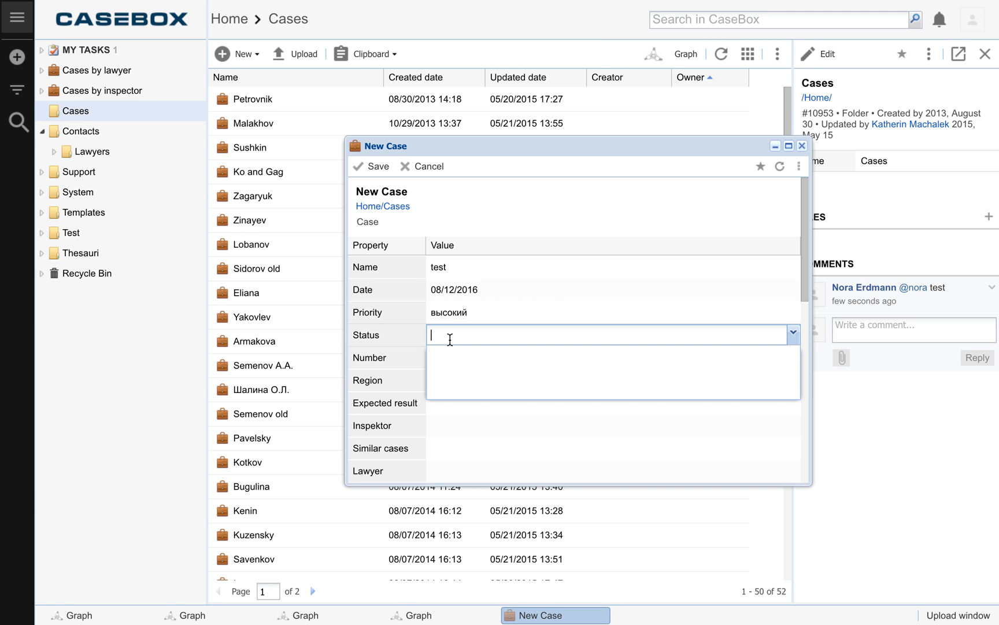
click(449, 357)
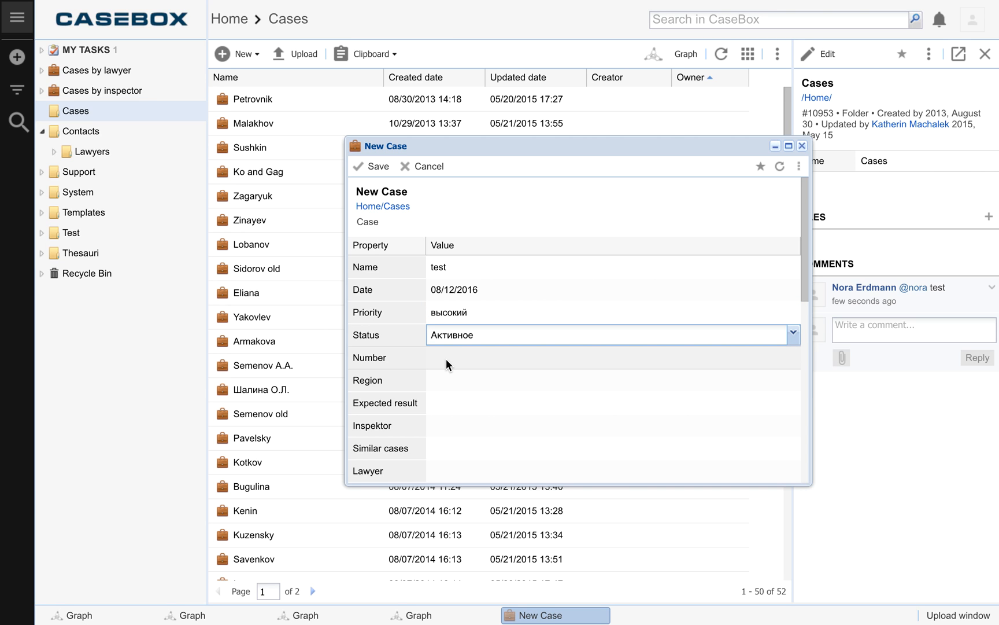
Step: Set the case's region to "Нижний Новгород", leaving the number empty
click(446, 359)
click(444, 378)
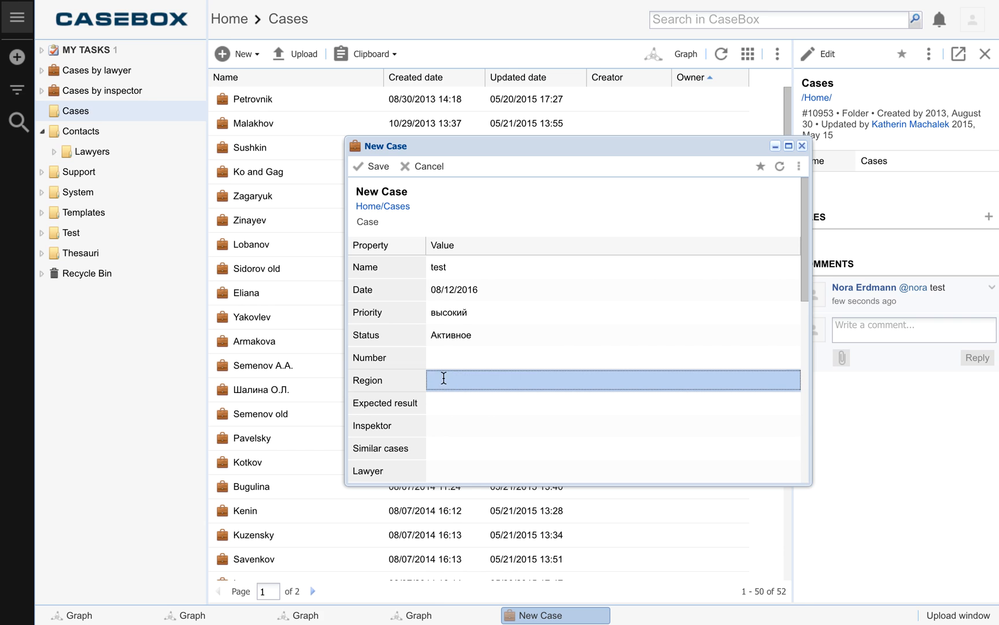
click(444, 378)
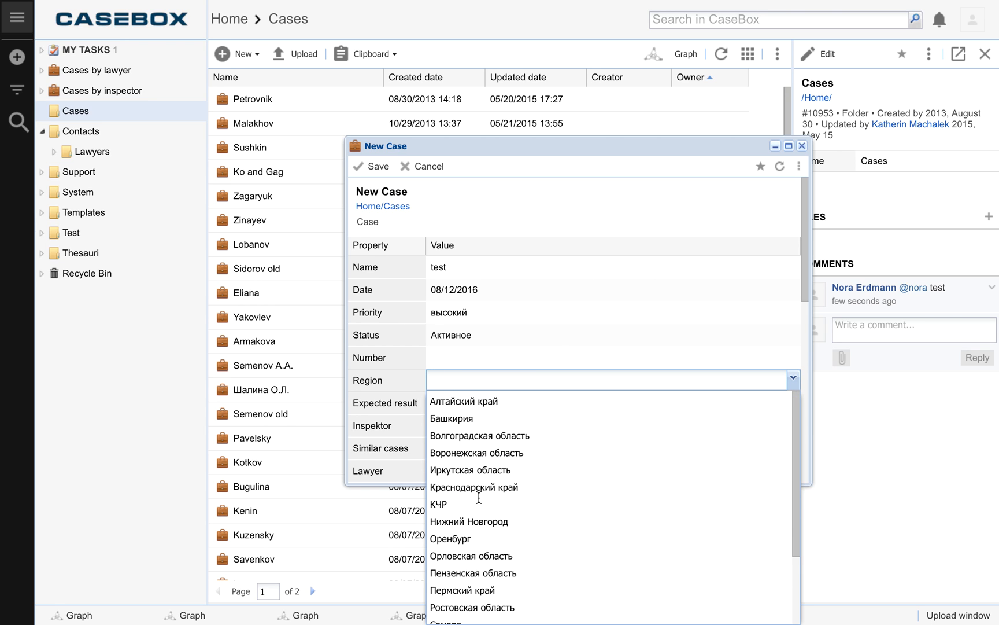
click(470, 520)
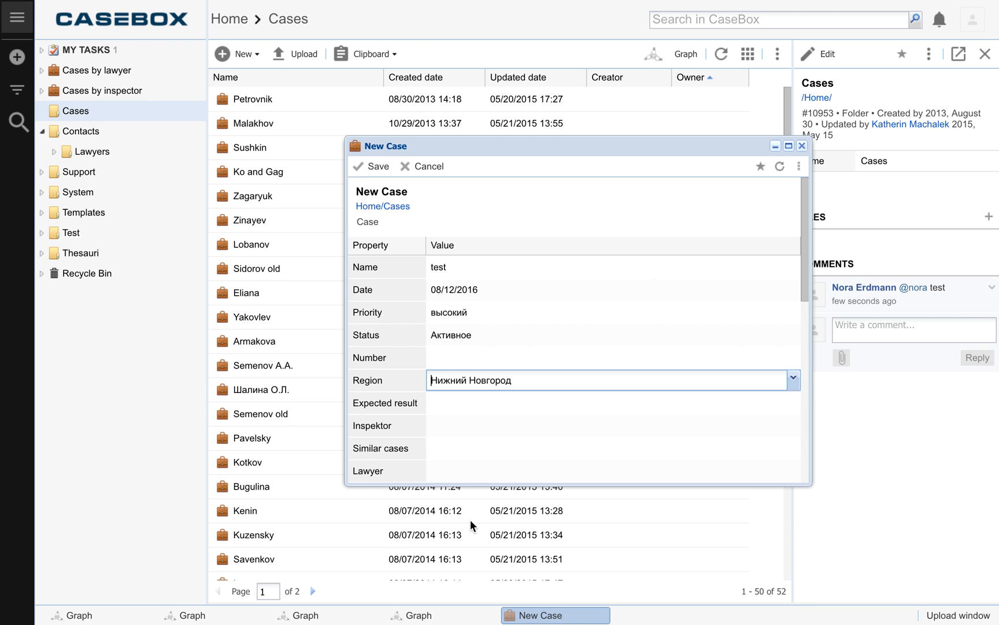
Step: Set the new case's expected result to "компенсация в связи неэфективностью расследования в ЕСПЧ"
click(461, 405)
click(460, 405)
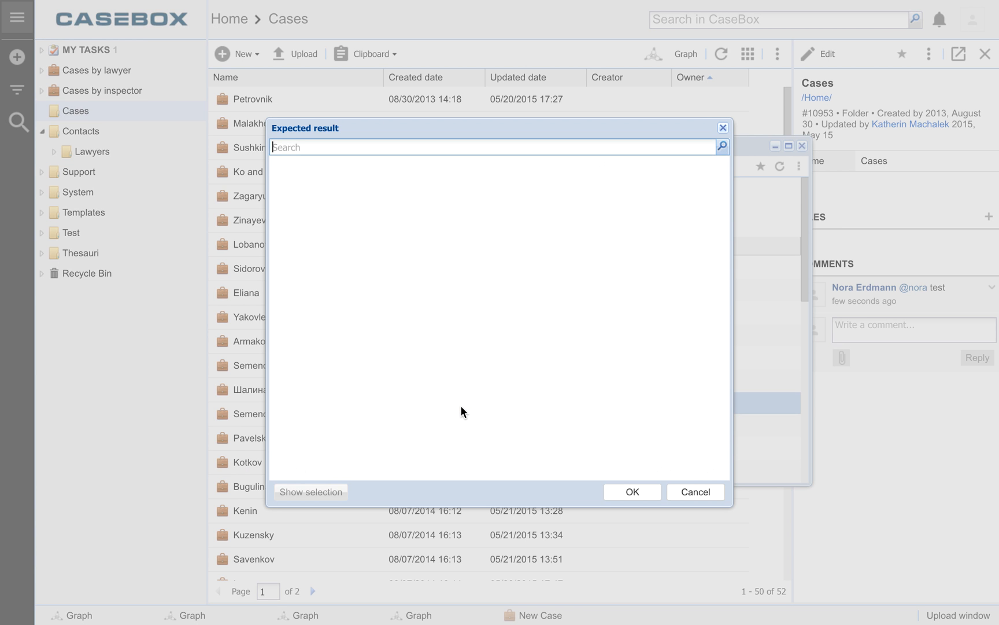
click(279, 210)
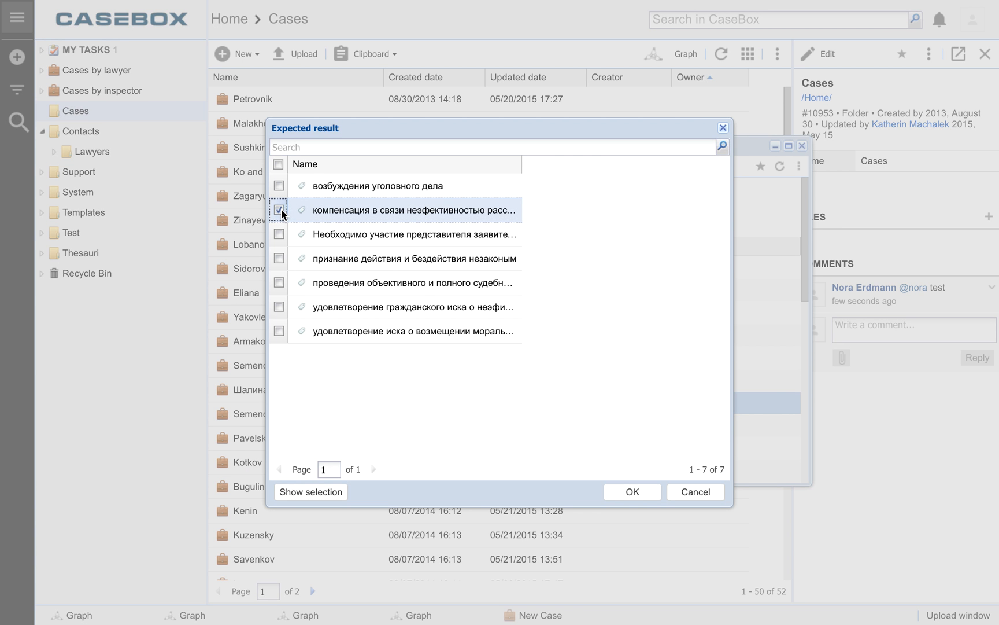
click(654, 496)
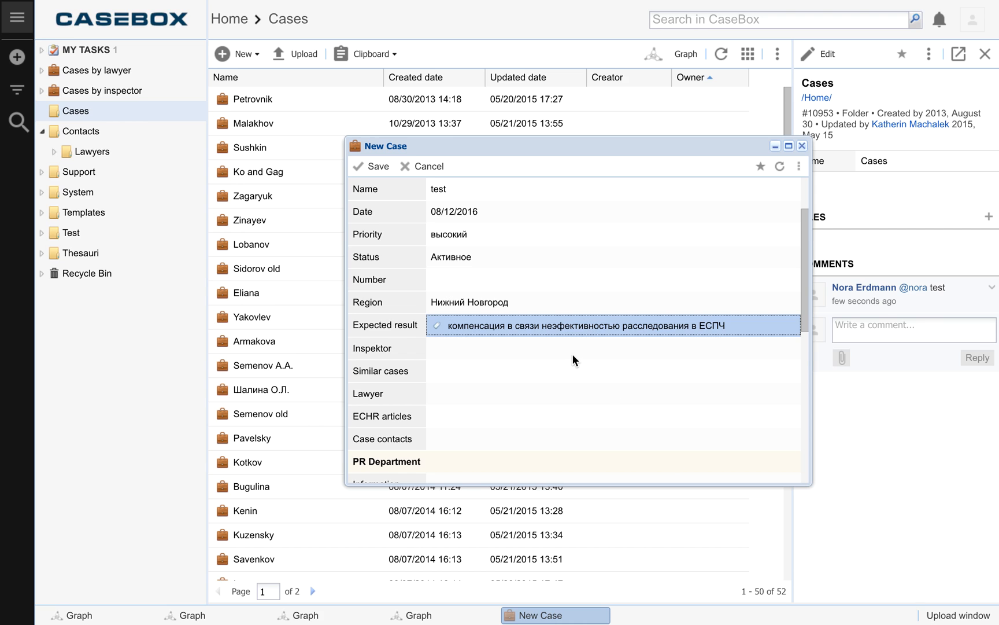
Step: Review the remaining case properties and sections, leave them empty, and save the new case
scroll(573, 354, down, 3)
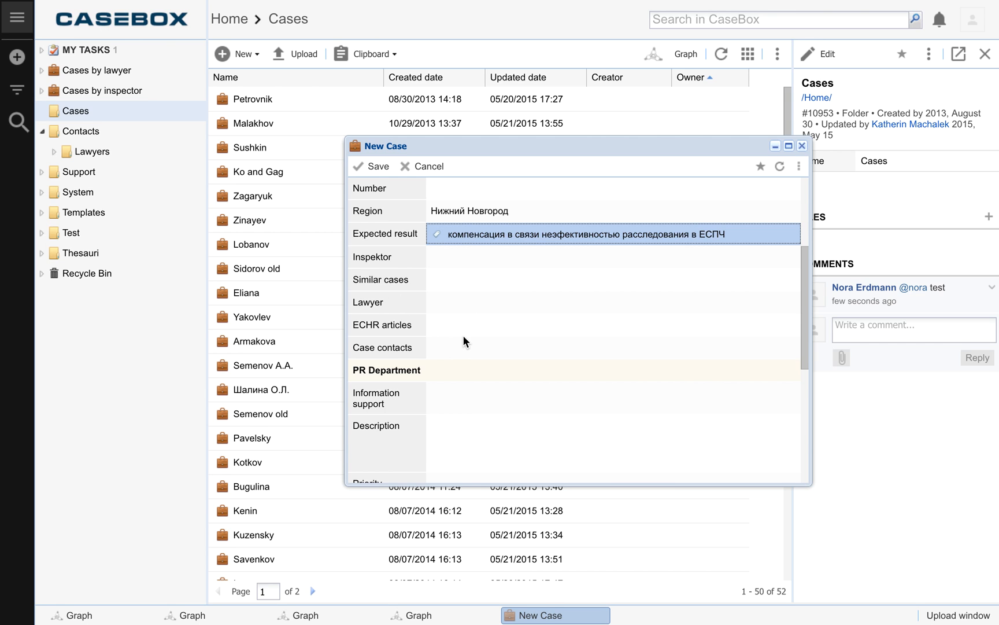
scroll(462, 334, down, 5)
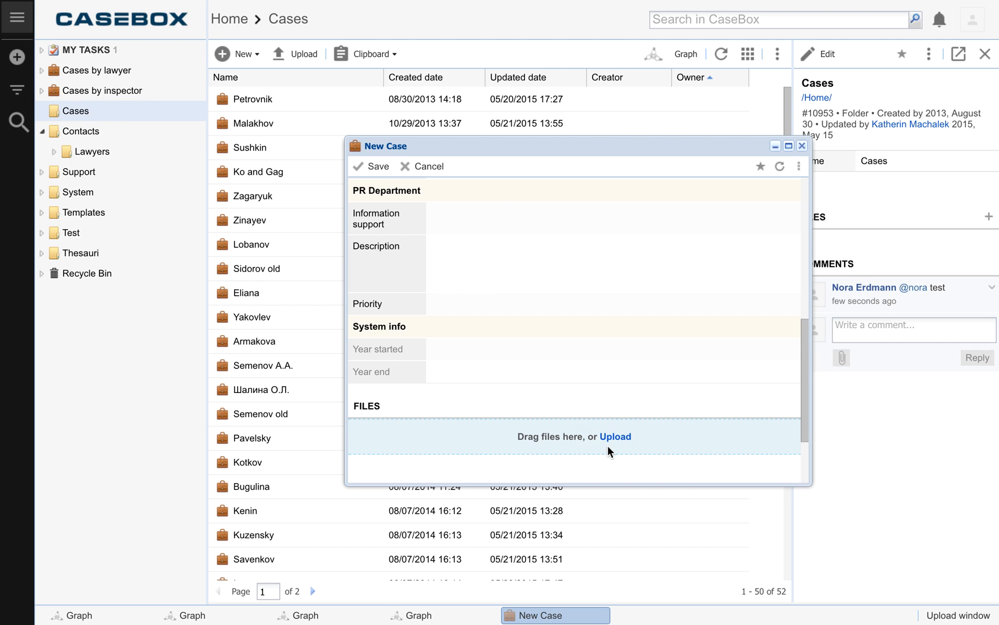
scroll(489, 313, up, 2)
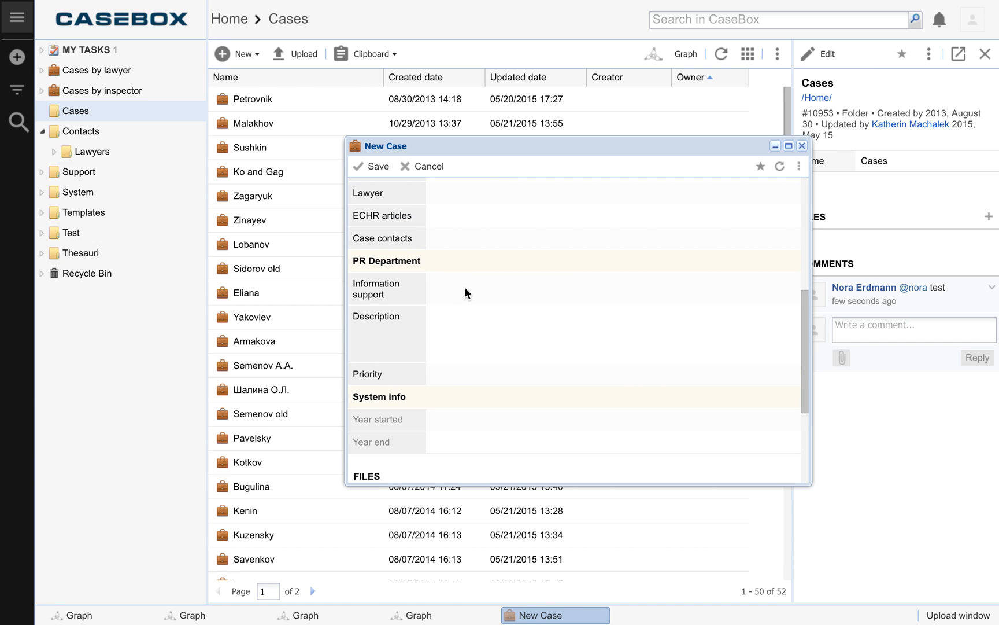
scroll(464, 286, up, 1)
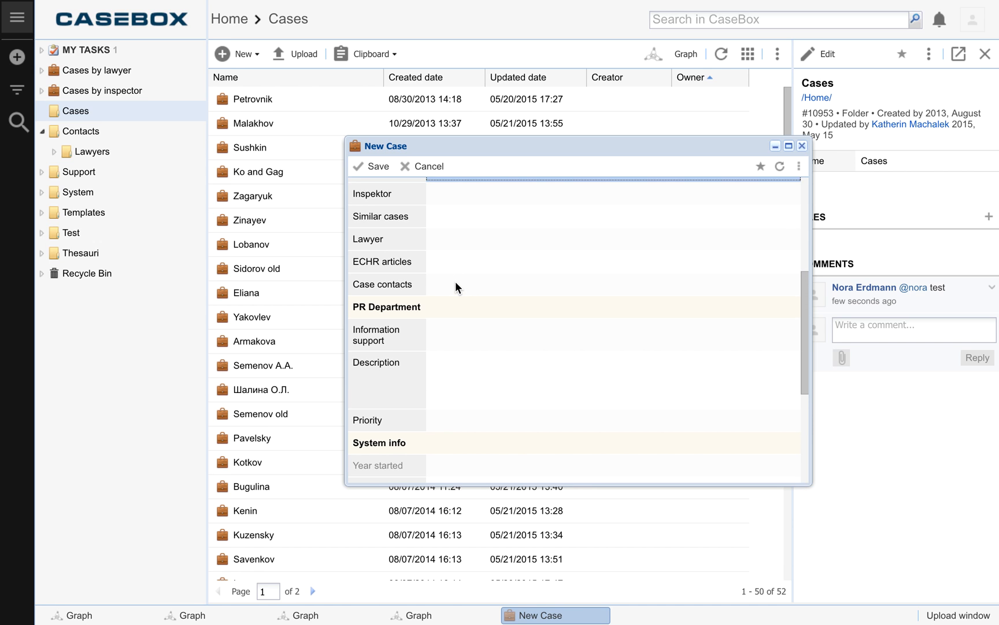
click(373, 166)
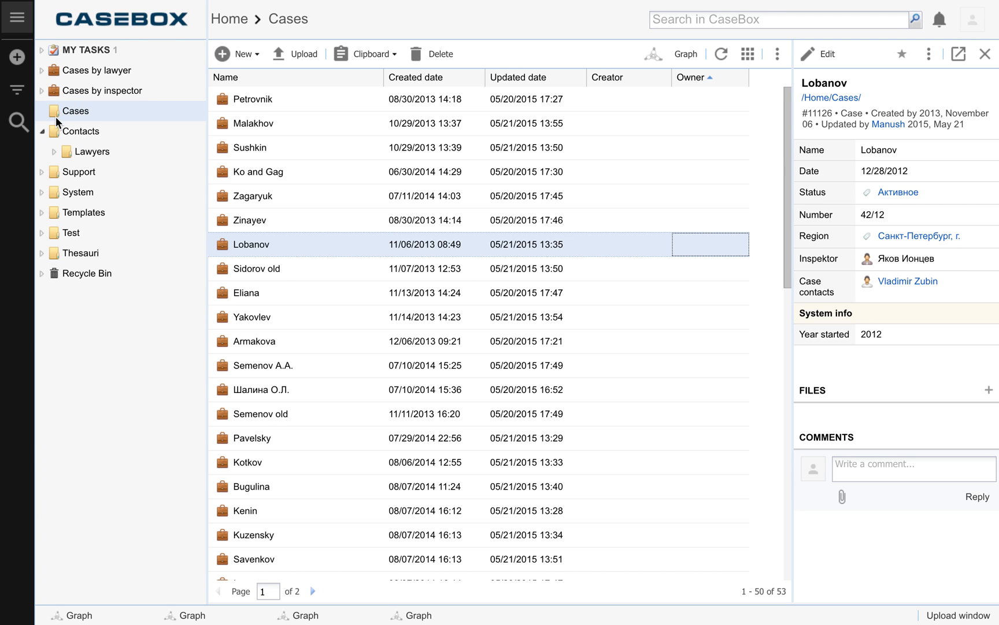
Step: Open the first case listed in the Cases folder and display its graph
click(258, 102)
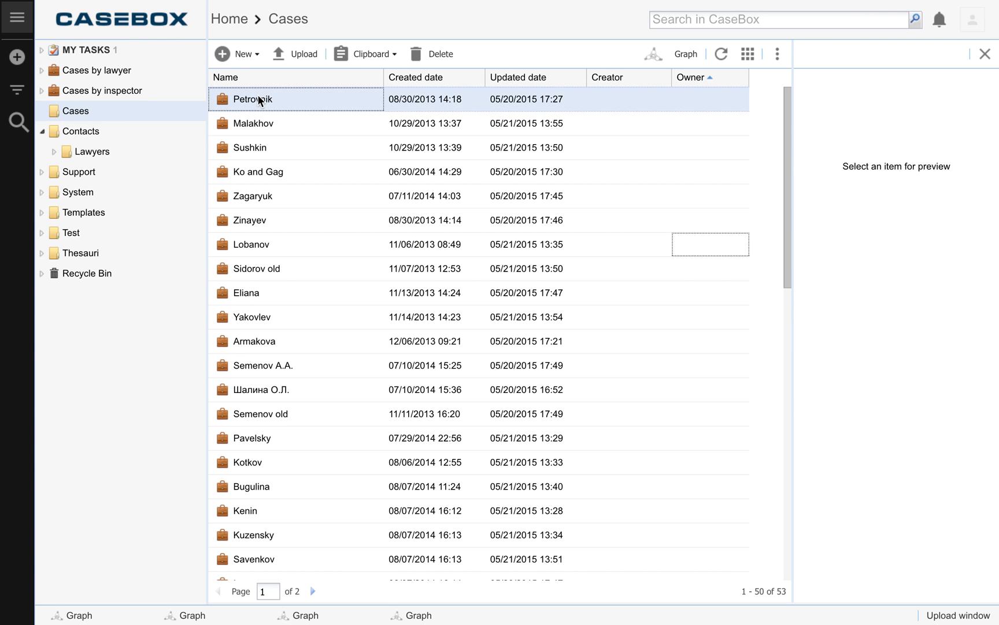
double_click(258, 97)
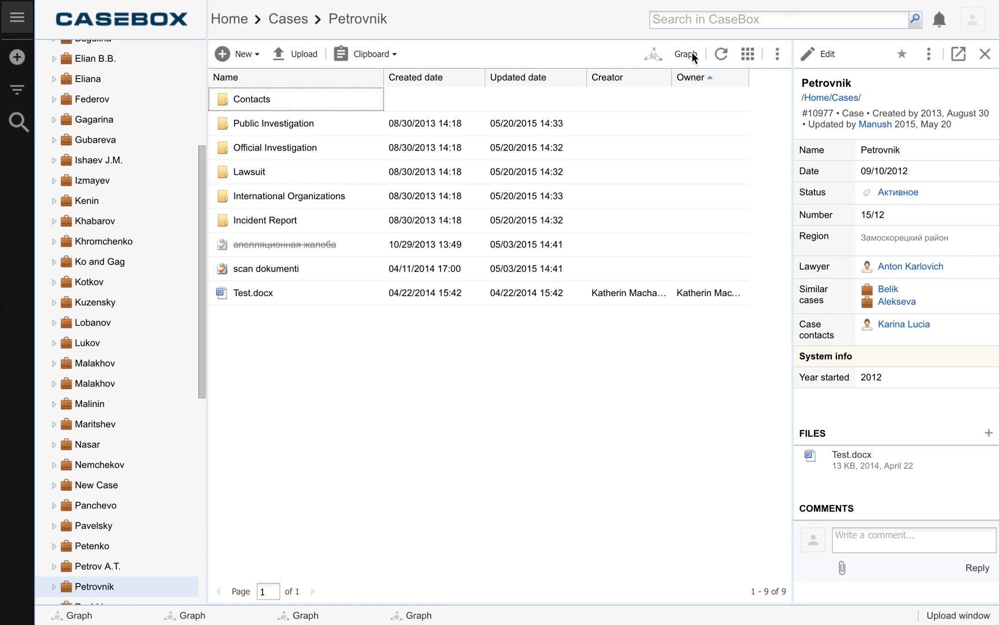
click(678, 52)
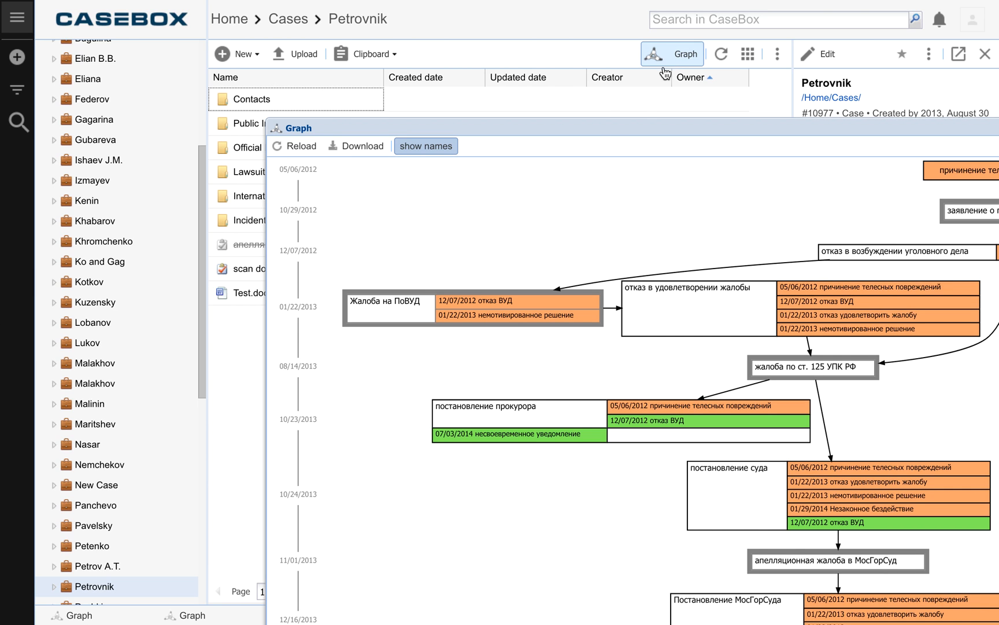
Step: Reposition the graph window and open the 01/29/2014 "Незаконное бездействие" violation linked in the "постановление суда" node
drag(602, 130, 384, 90)
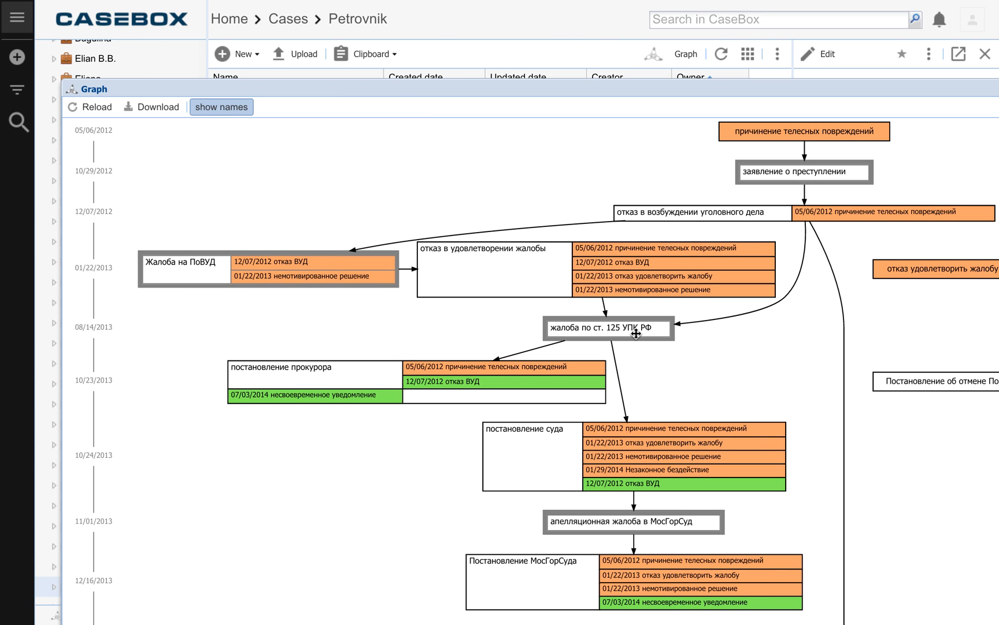
drag(615, 93, 548, 61)
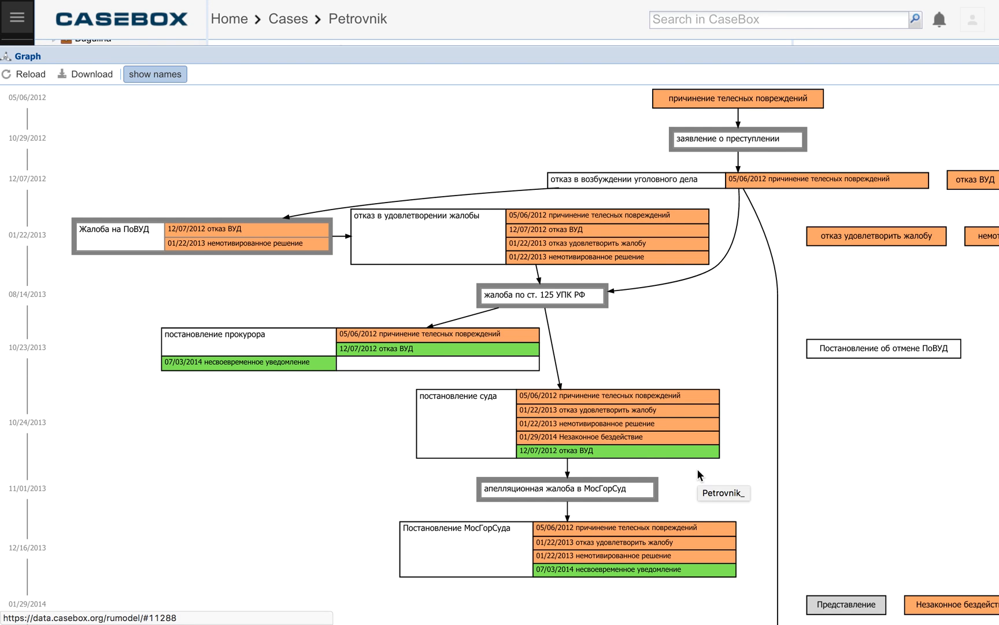
click(586, 439)
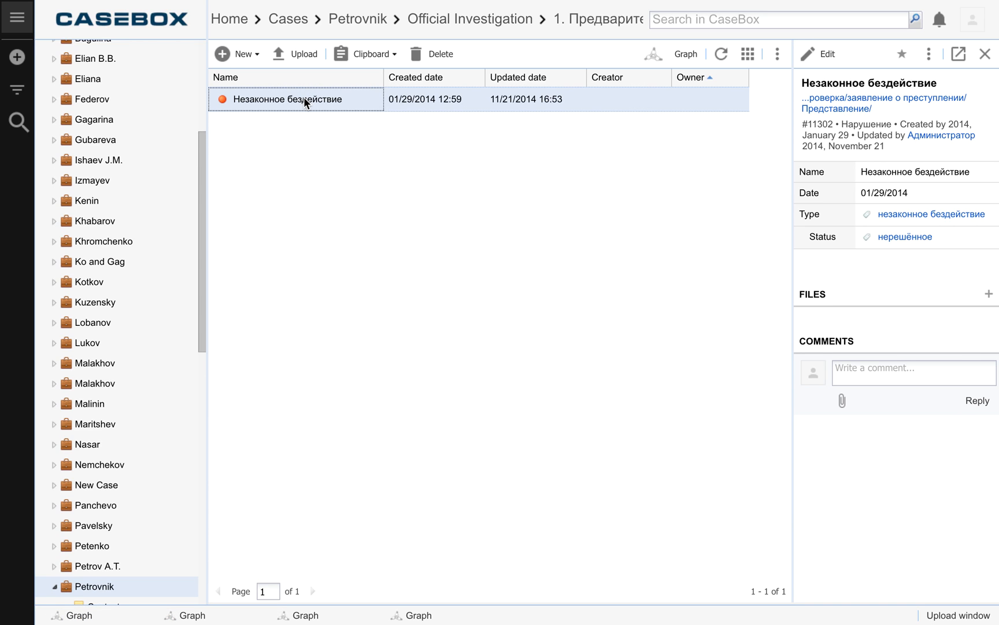
click(257, 55)
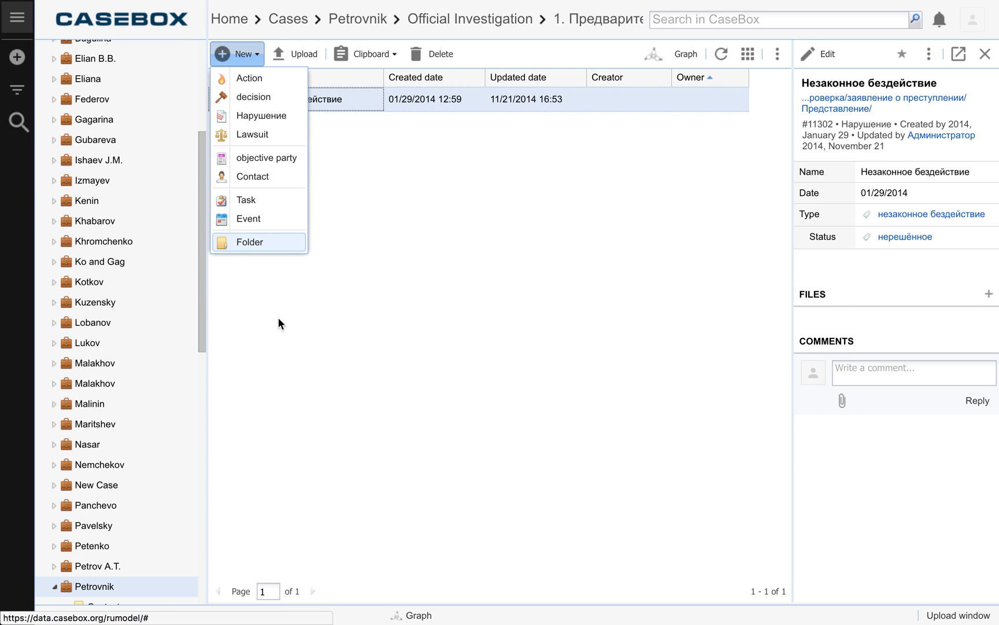
click(248, 203)
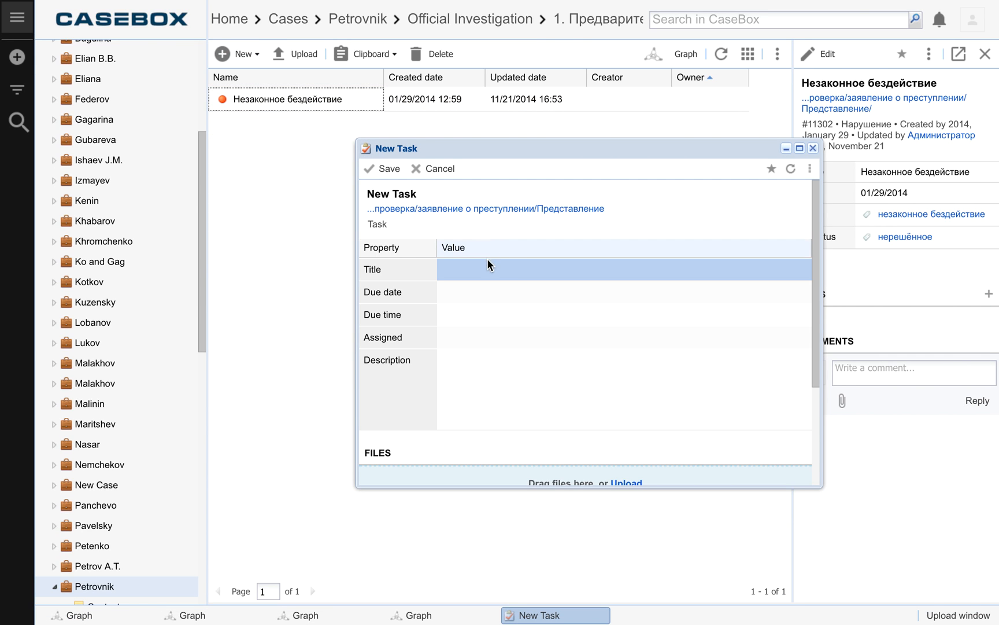
click(479, 271)
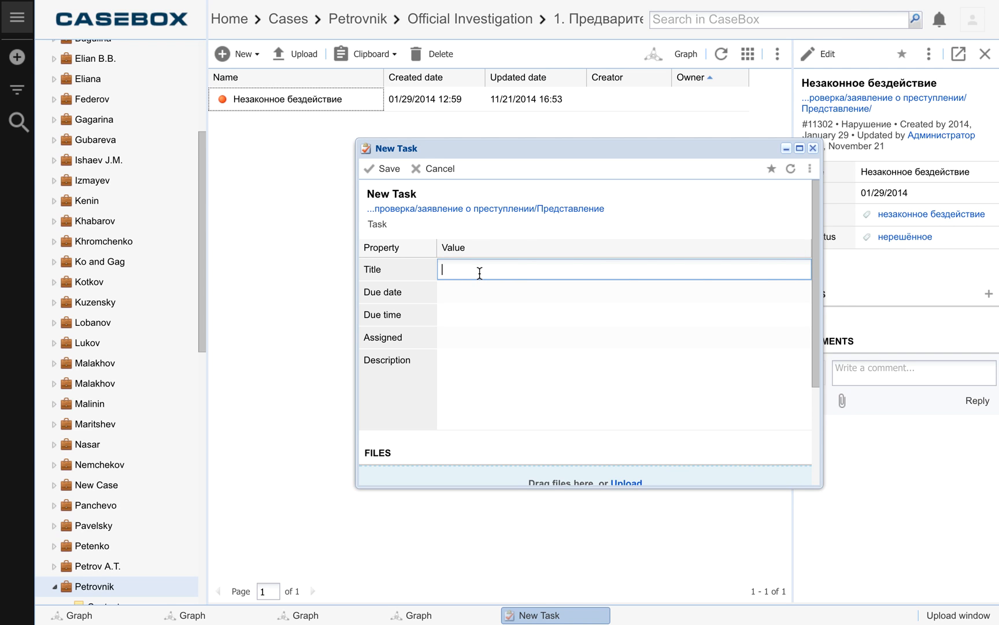
click(814, 149)
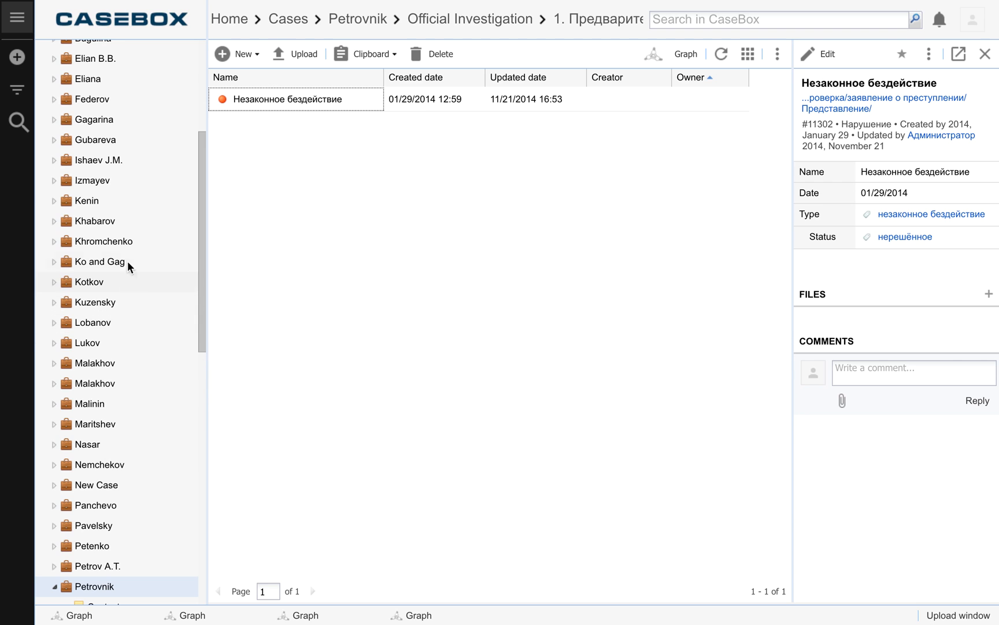
Step: Open My Tasks and start a new task there, moving its form to the middle of the view
scroll(178, 191, up, 5)
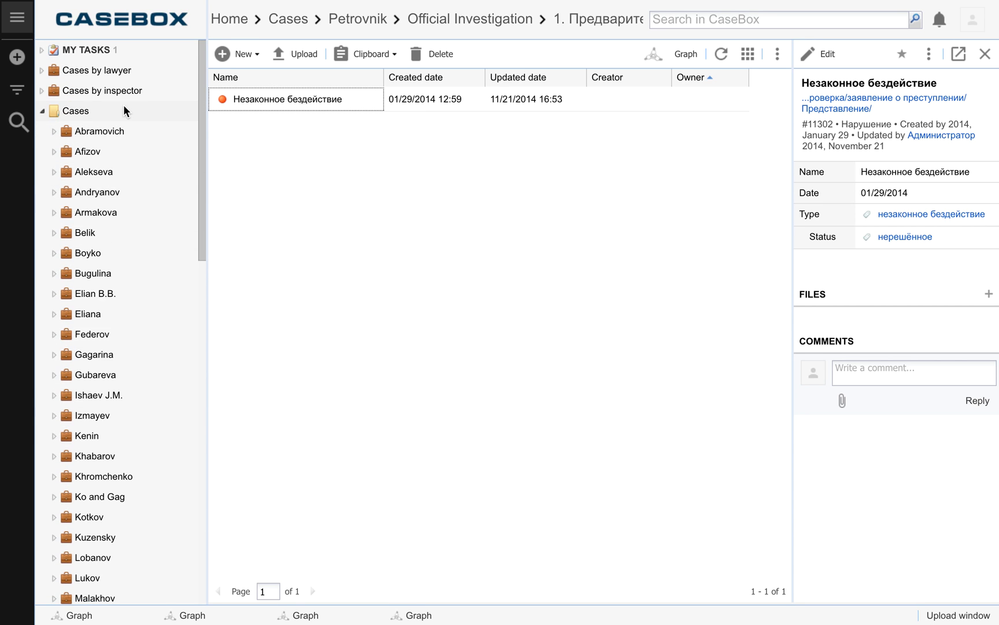
click(67, 112)
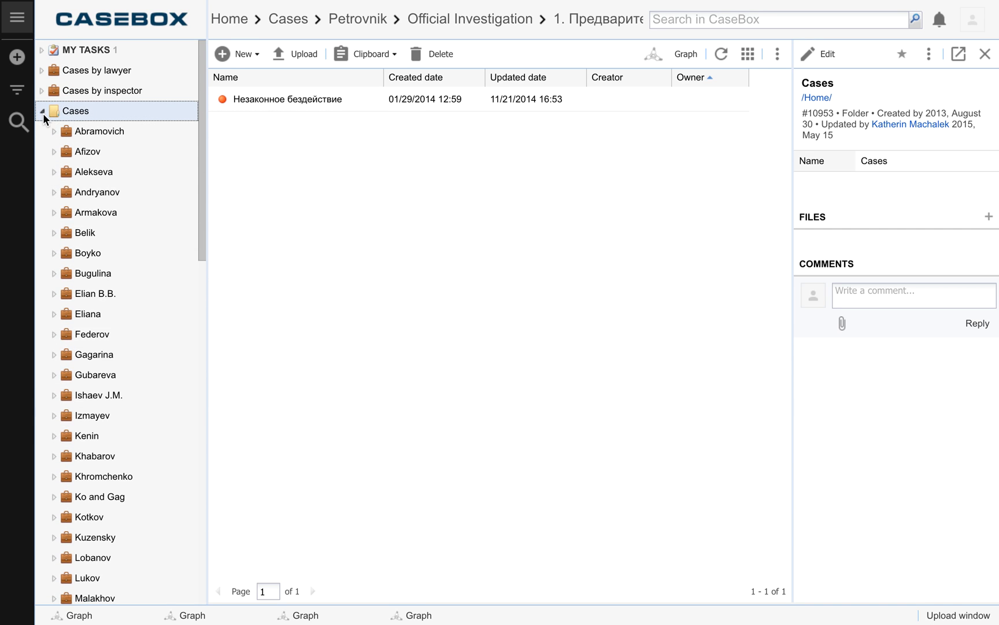
click(89, 47)
click(252, 57)
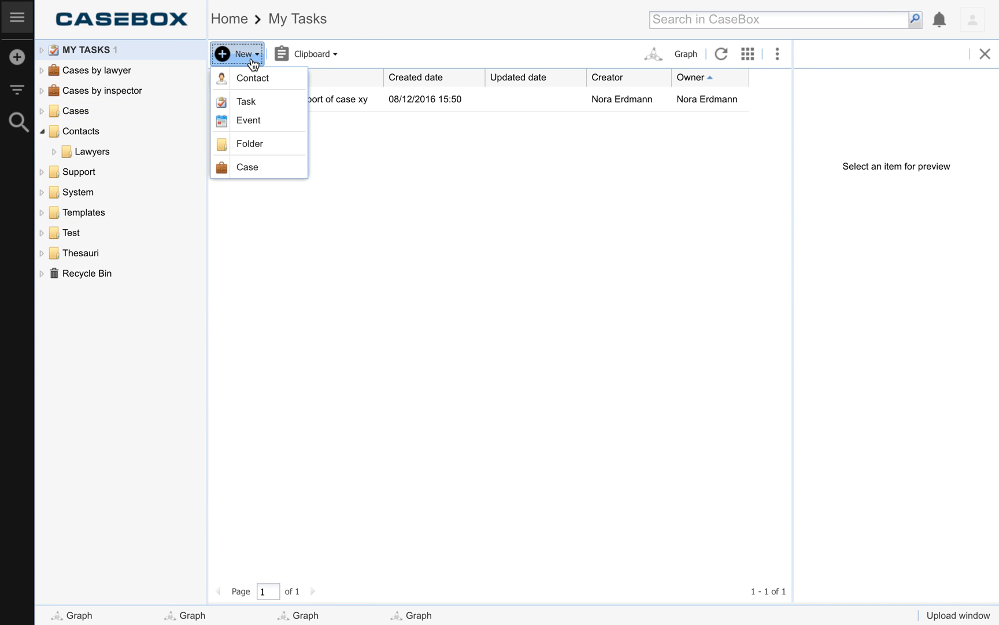
click(250, 101)
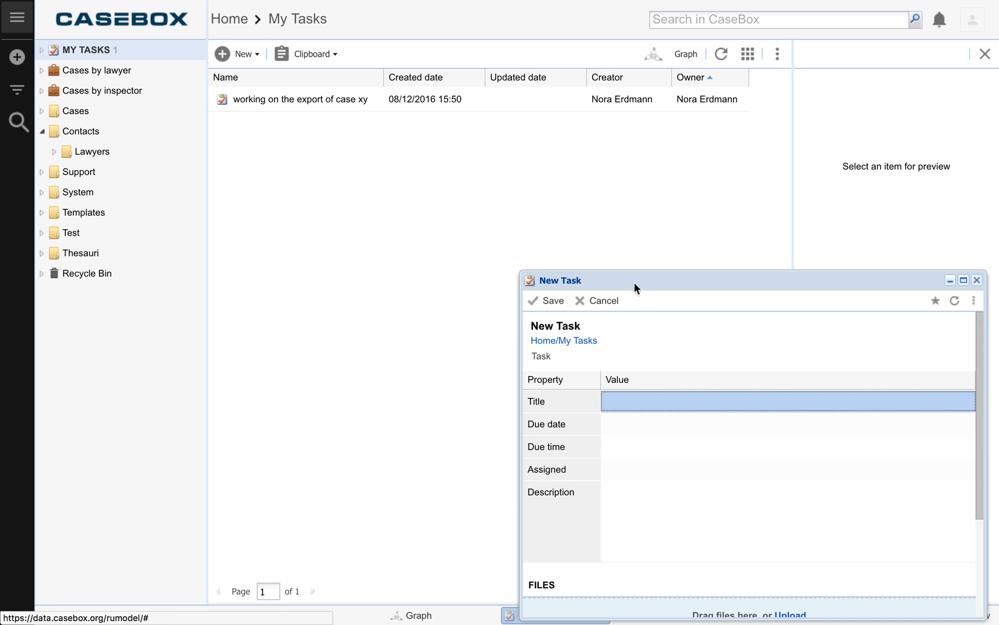
drag(642, 281, 476, 187)
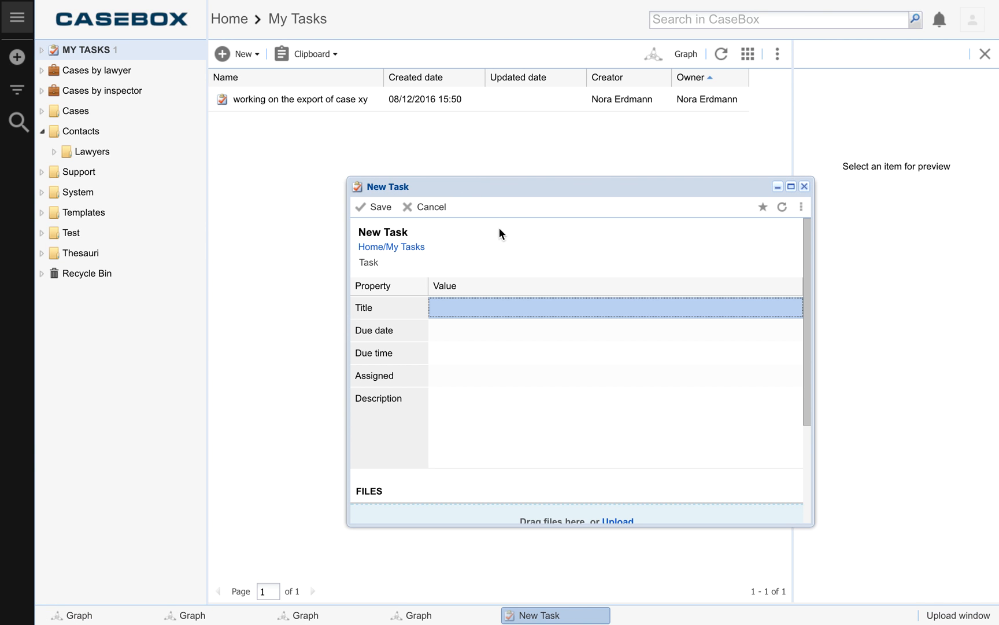
Step: Title the task "clear the files in the trash bin" and set its due date to 08/13/2016
click(483, 309)
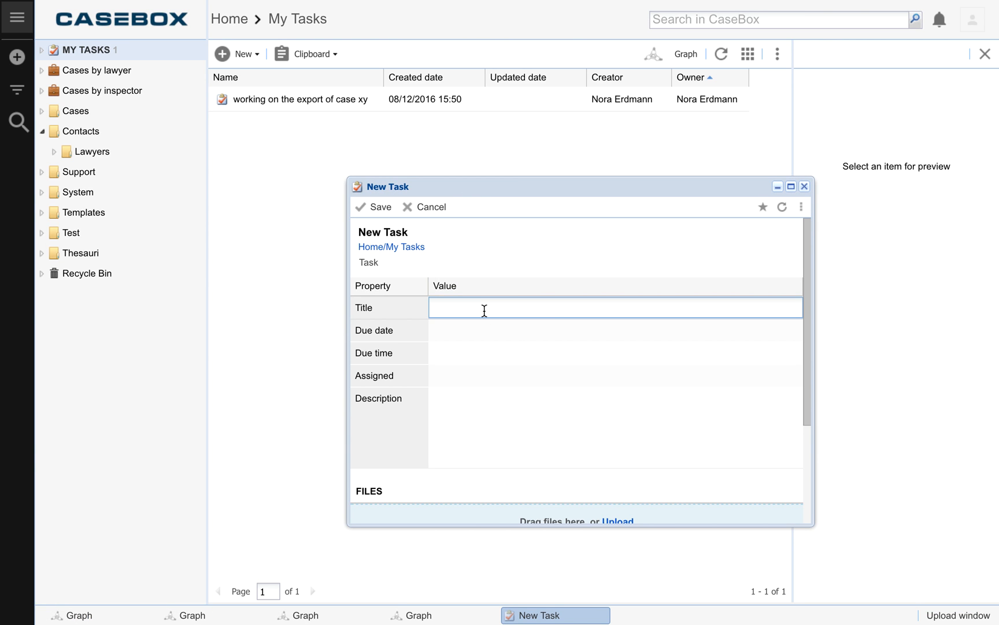
text(clear the files in the trash bin)
click(469, 332)
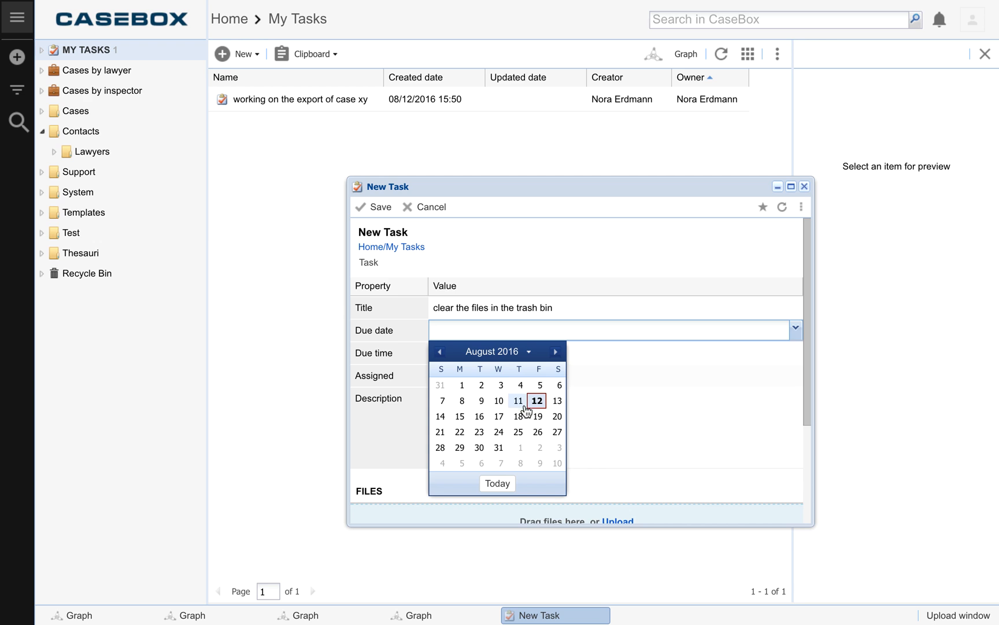
click(557, 400)
Step: Assign the task to the user who owns the existing task and save it without a due time or description
click(476, 373)
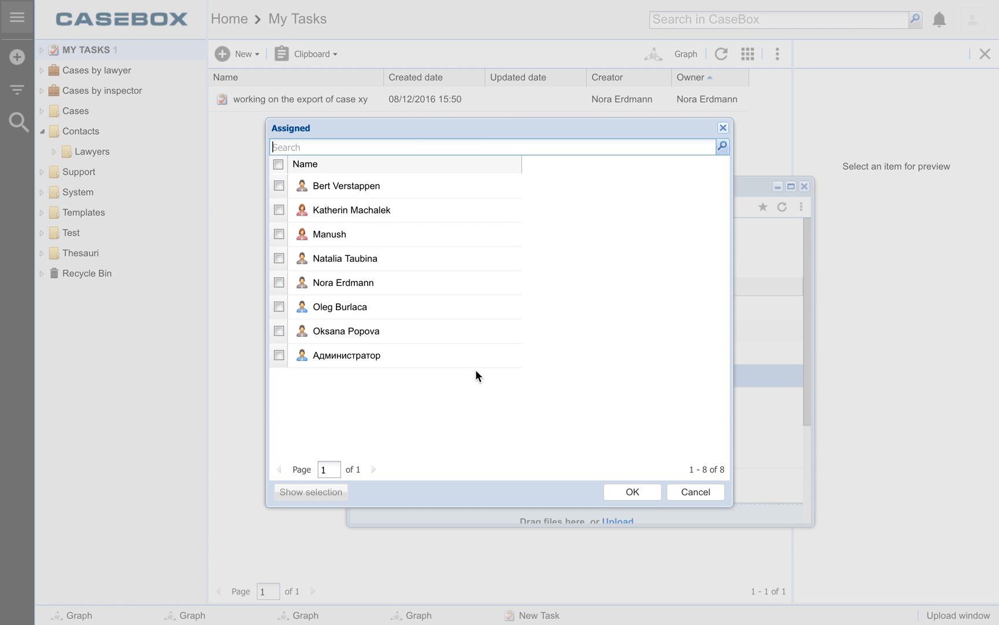
click(279, 283)
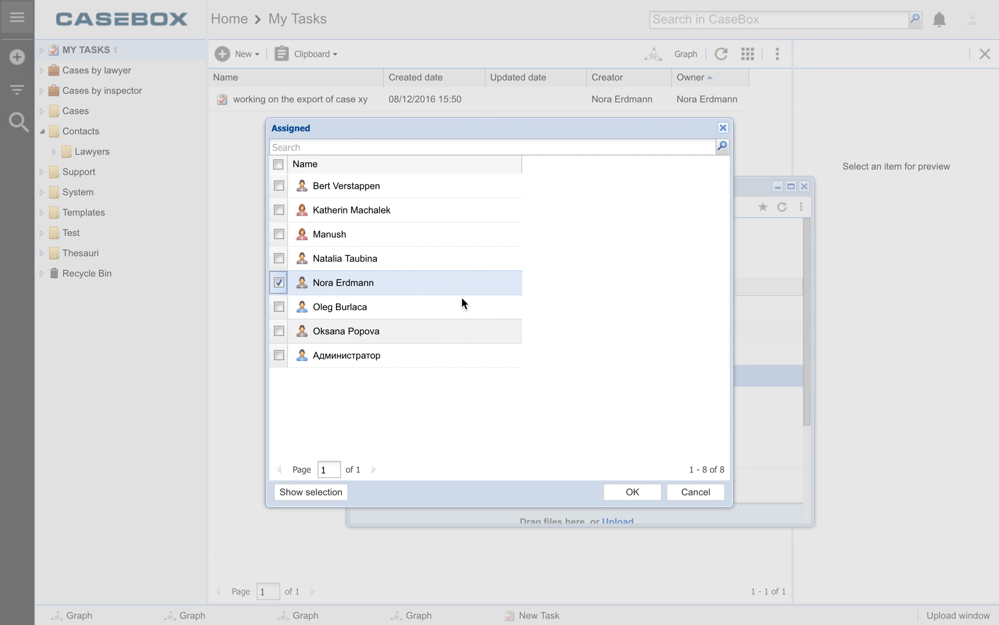
click(625, 492)
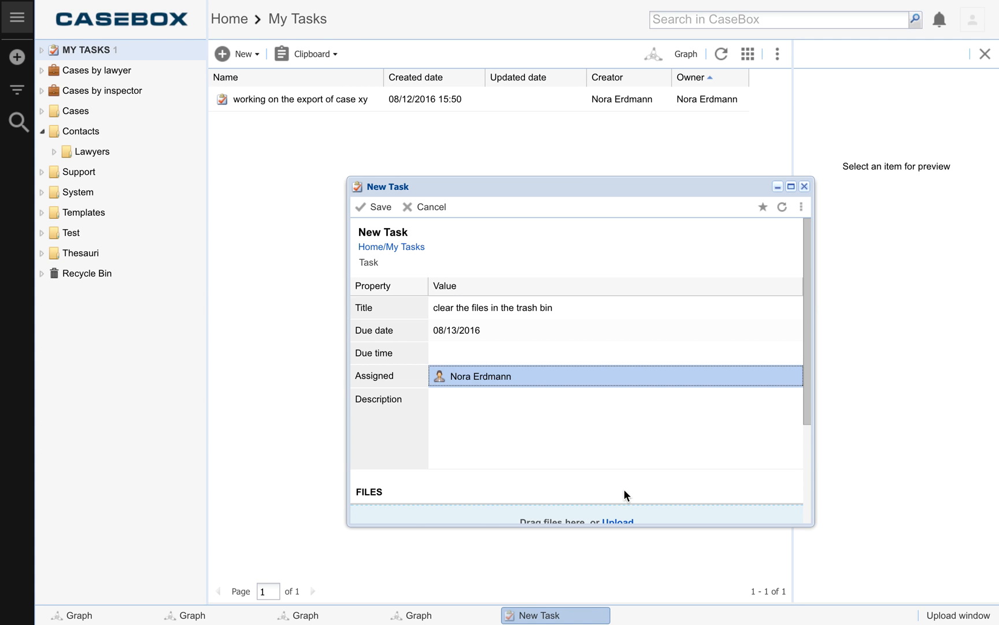
scroll(641, 440, down, 2)
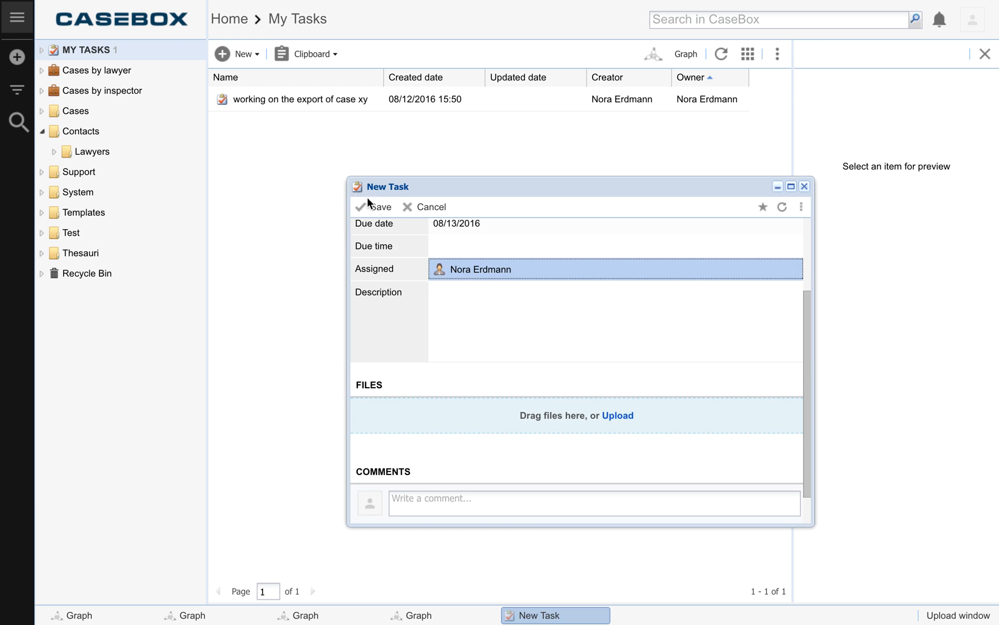
click(381, 206)
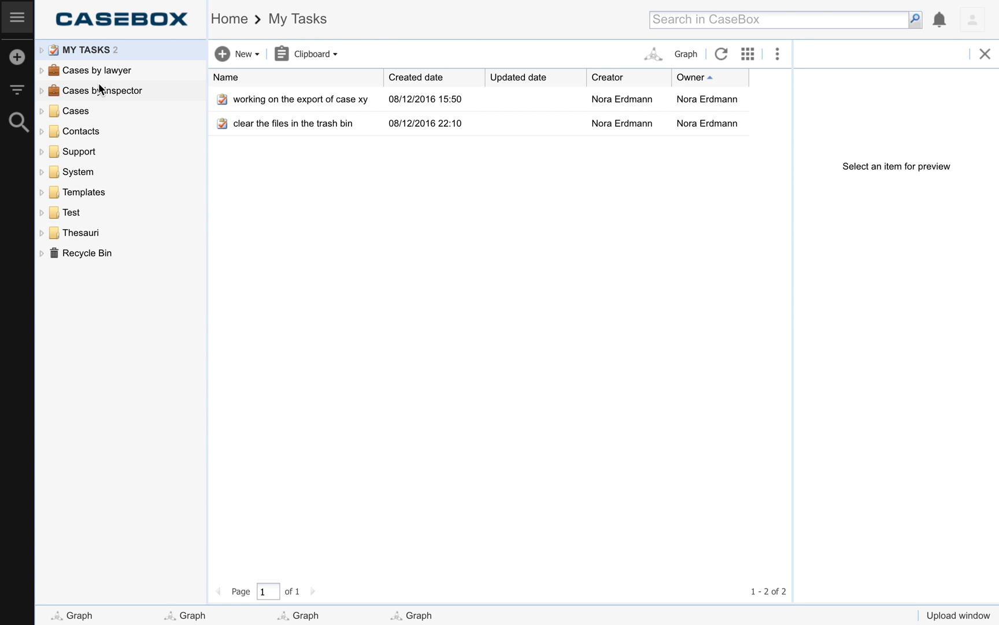
click(778, 56)
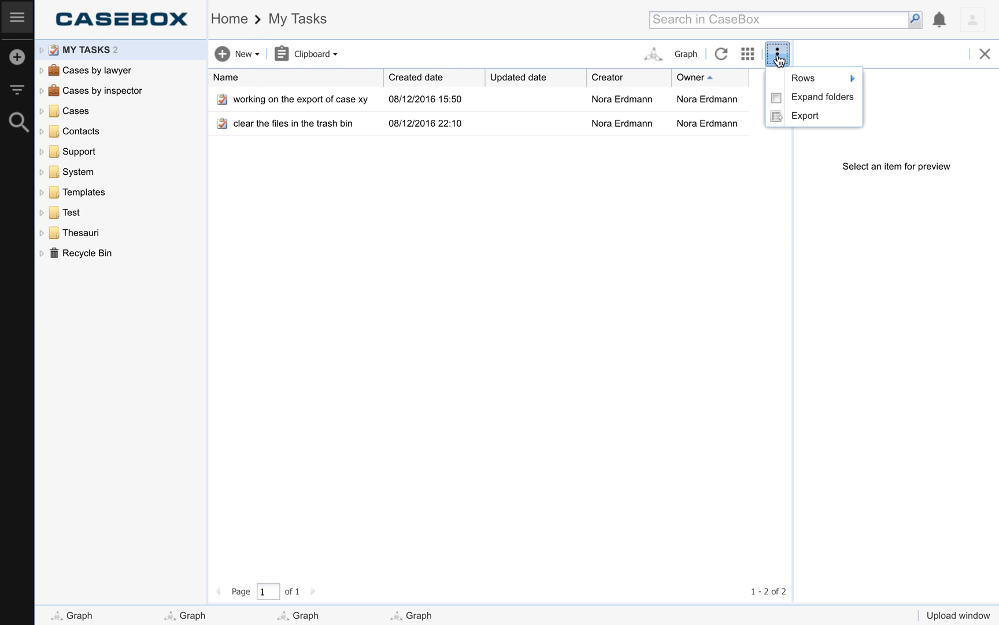
click(616, 333)
Step: Open the case created 08/30/2013 14:18 in the Cases folder and export its contents list
click(65, 109)
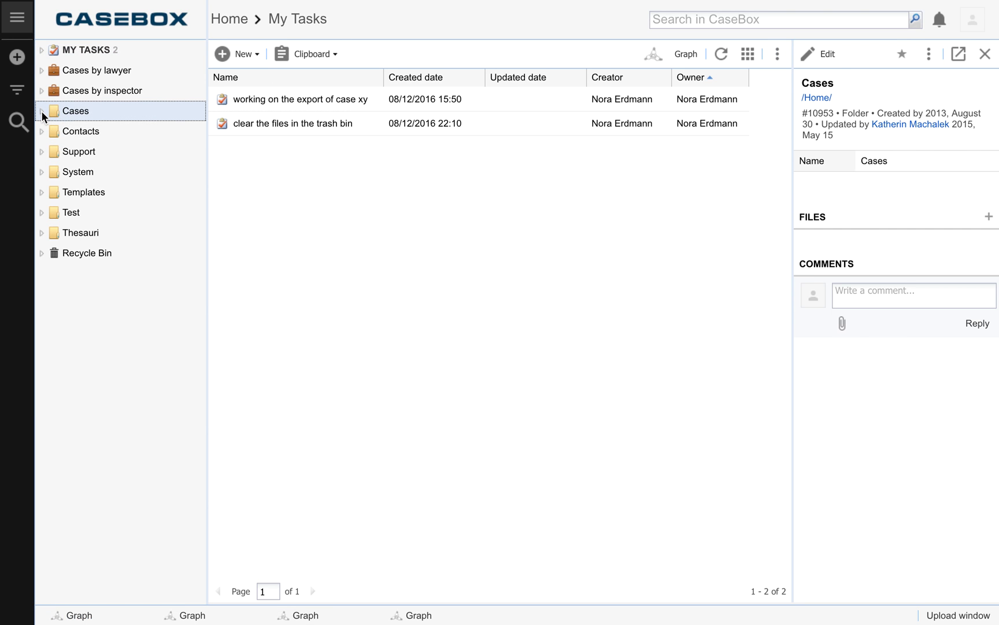
click(41, 110)
scroll(132, 446, down, 3)
scroll(132, 449, down, 2)
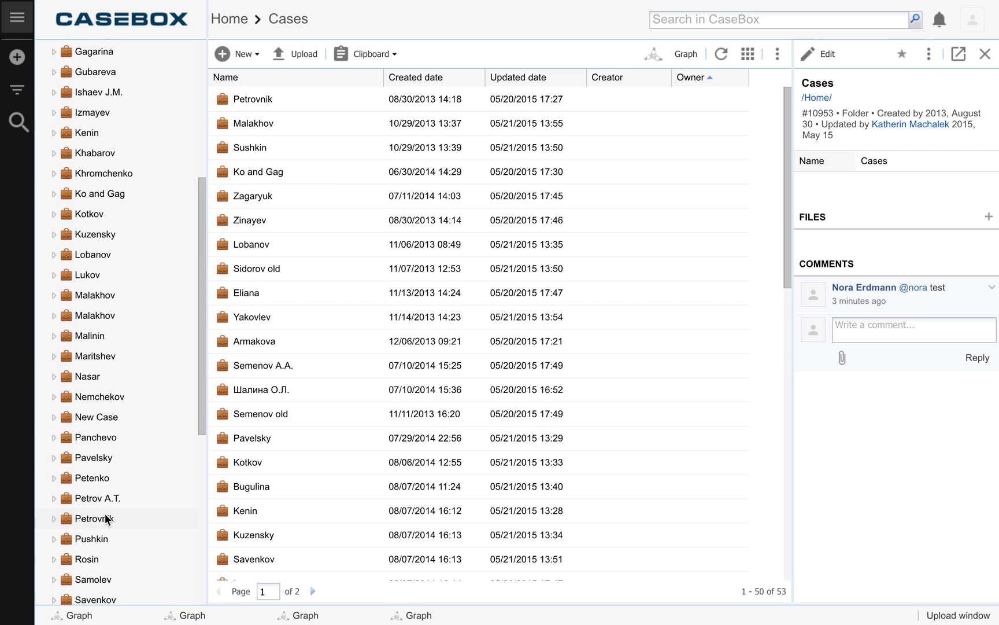
click(111, 518)
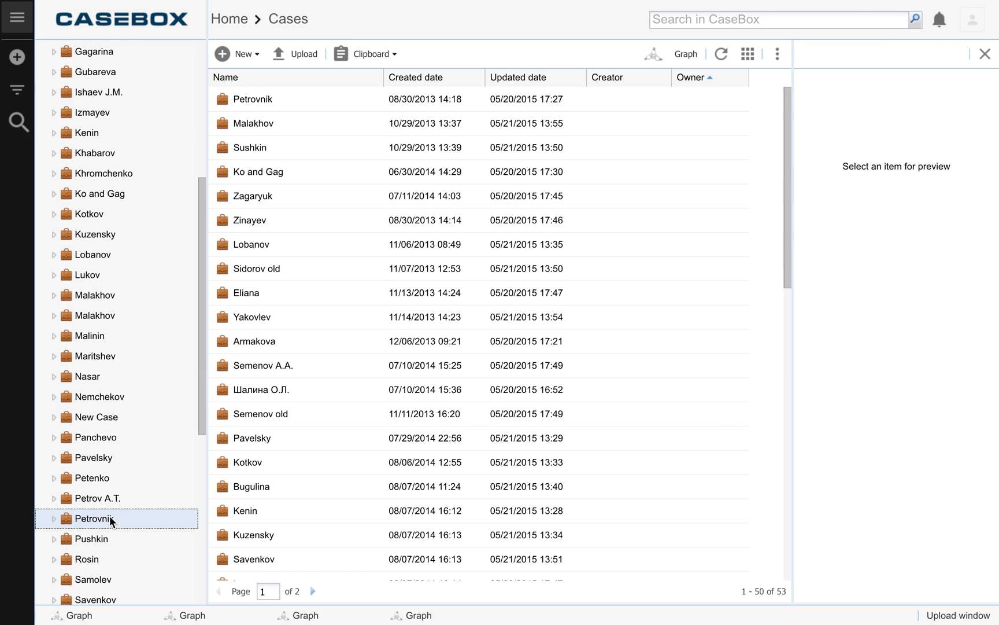
click(778, 56)
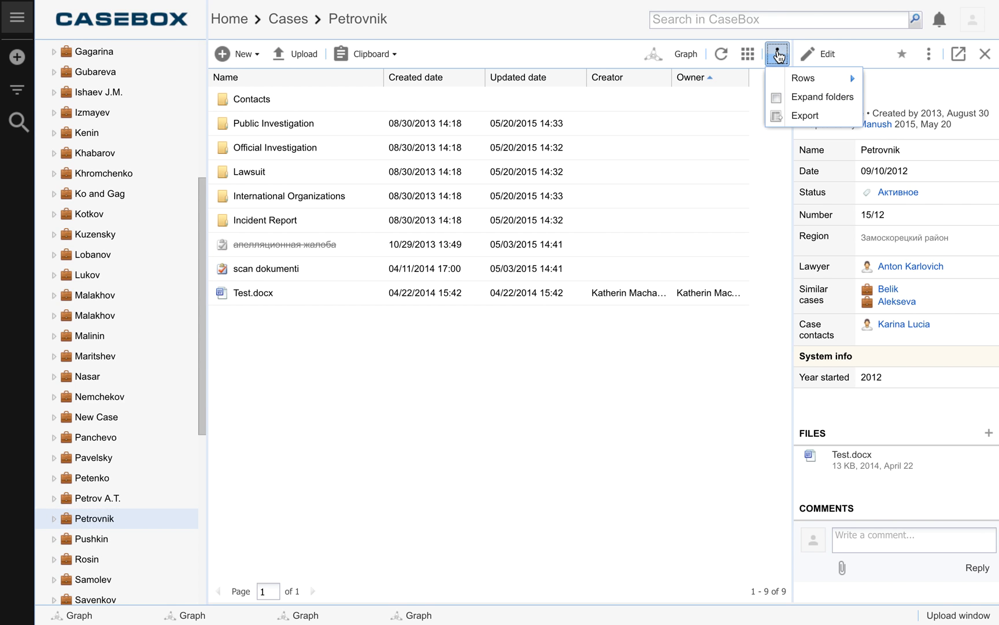
click(793, 114)
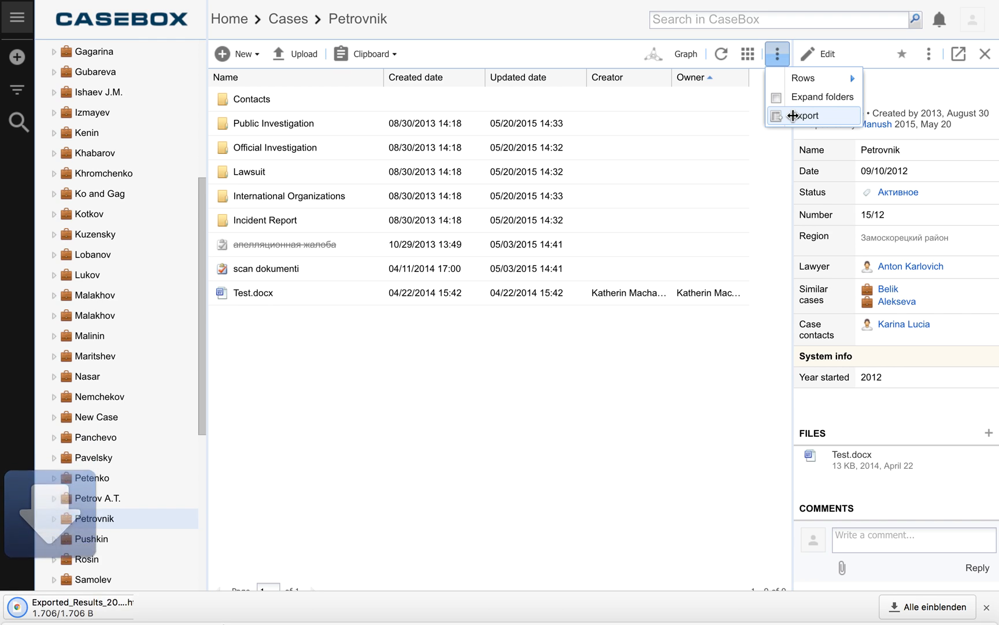
Step: View the exported HTML results file, then return to the RU Model page and take the browser out of full screen
click(85, 607)
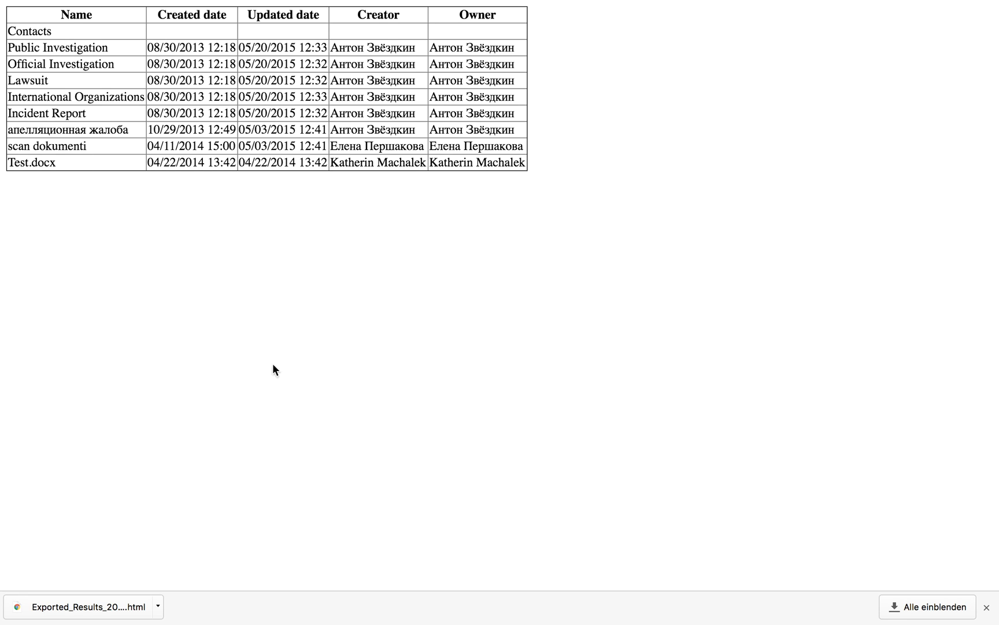
click(987, 607)
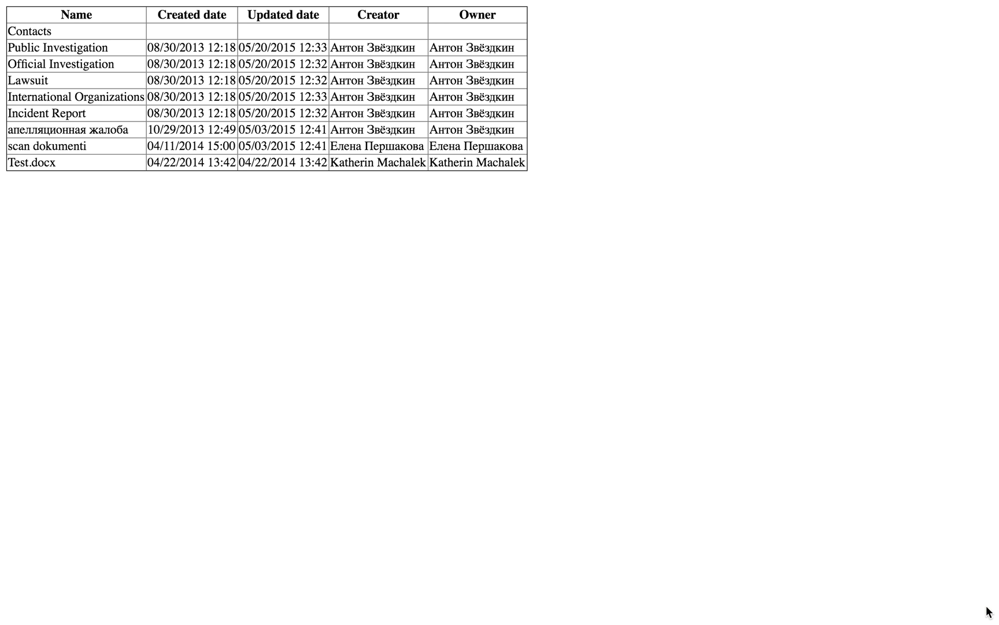
mouse_move(34, 3)
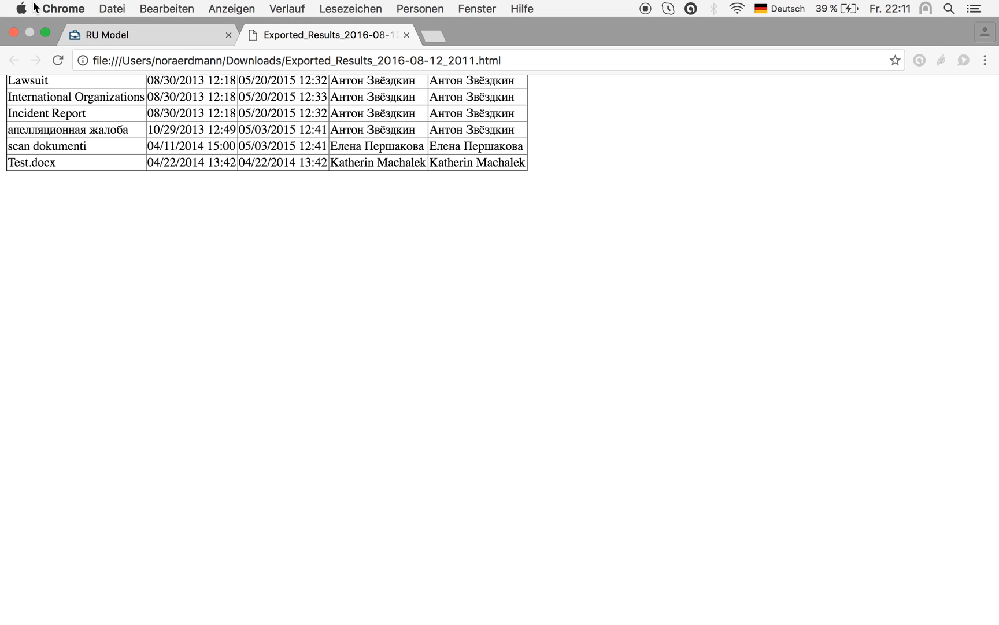
click(119, 34)
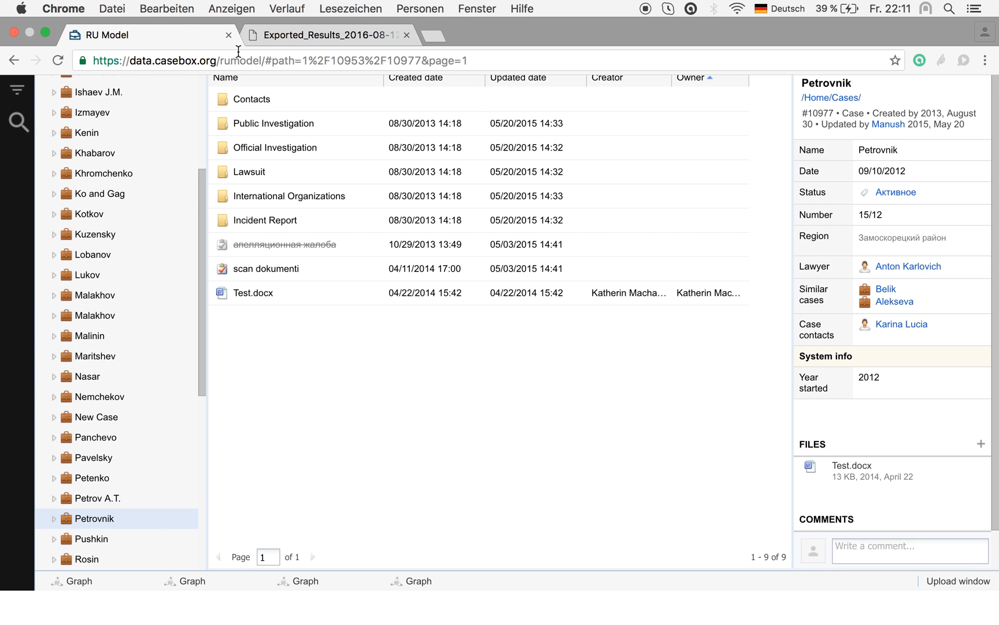
click(45, 33)
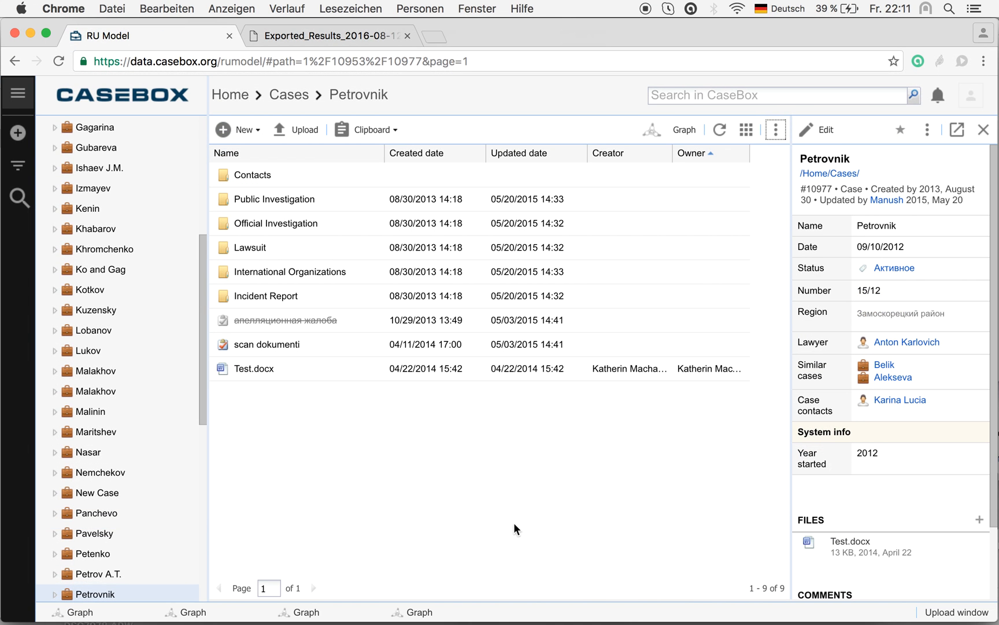
Step: Search for cases with the status Активное and close the search form, leaving the results list open
click(22, 201)
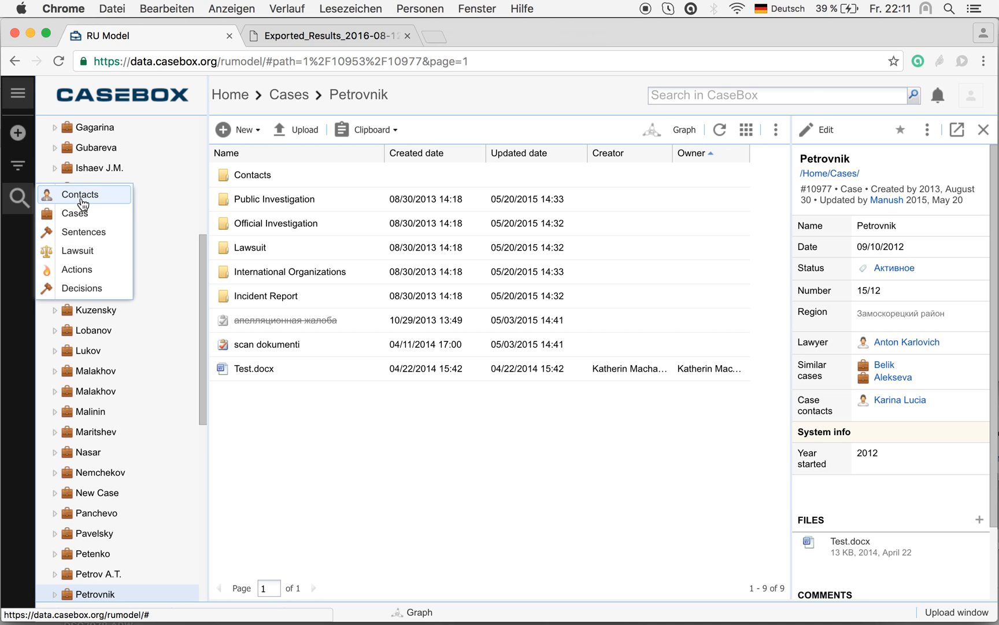
click(76, 211)
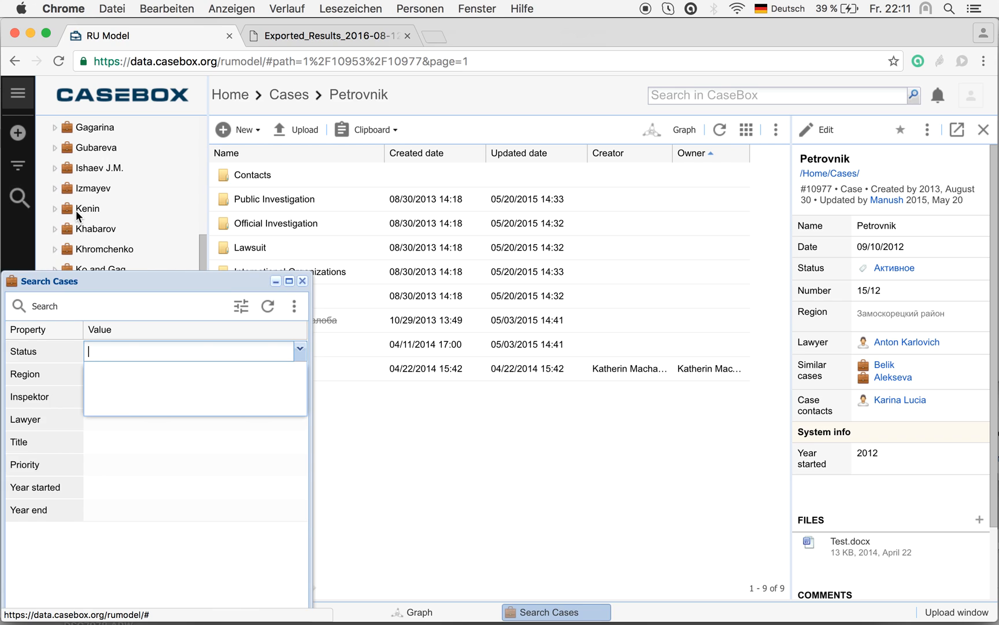
drag(107, 280, 134, 191)
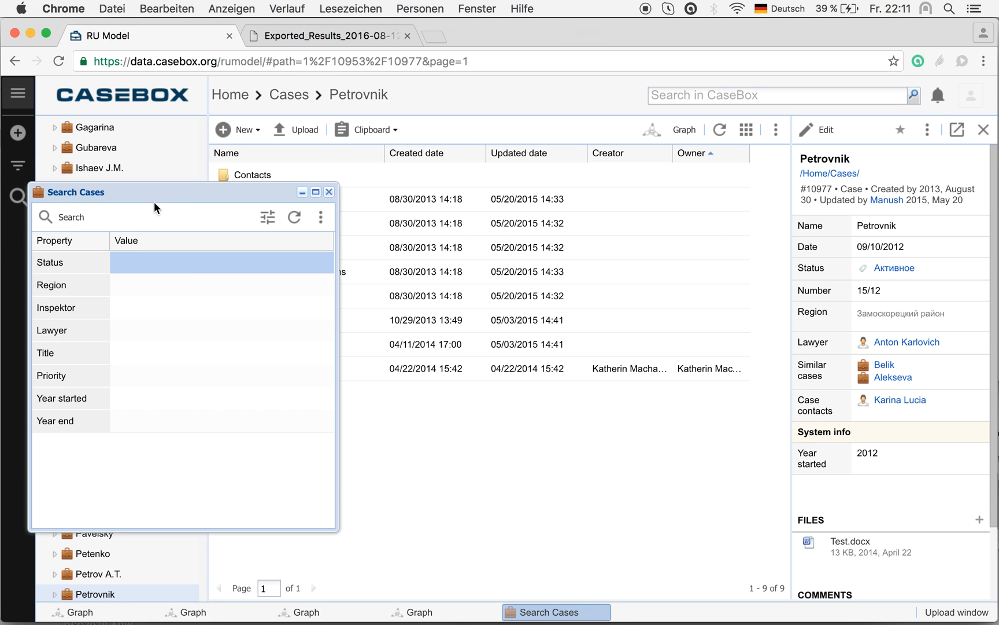
click(133, 259)
click(139, 286)
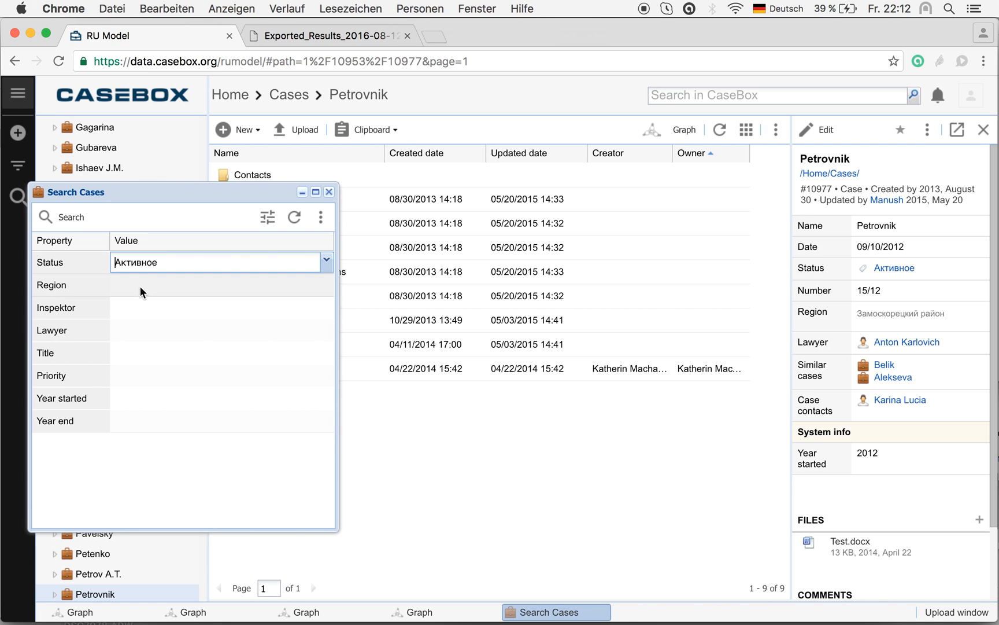
click(53, 220)
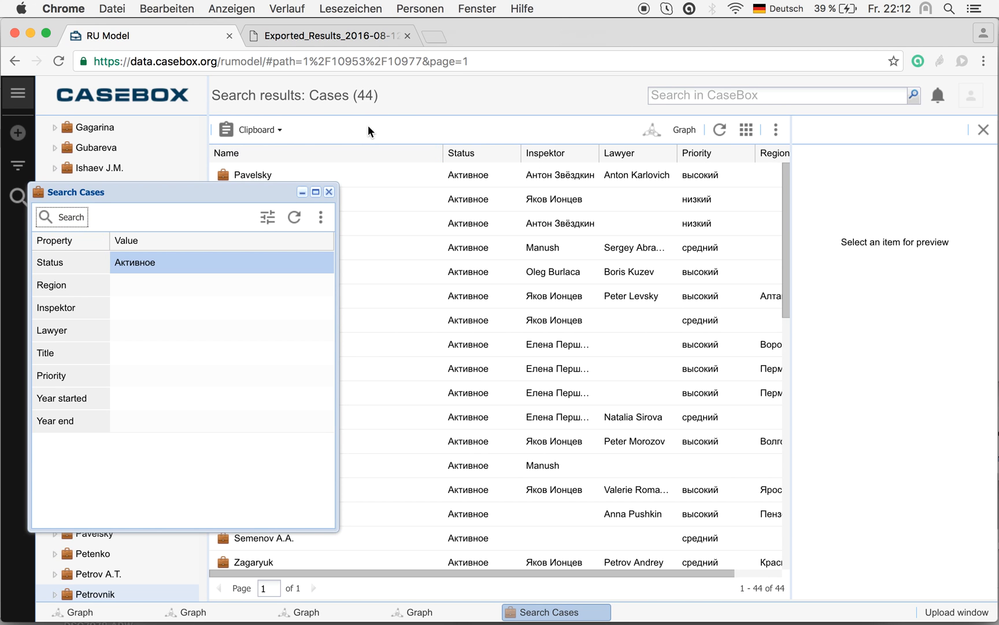
click(329, 192)
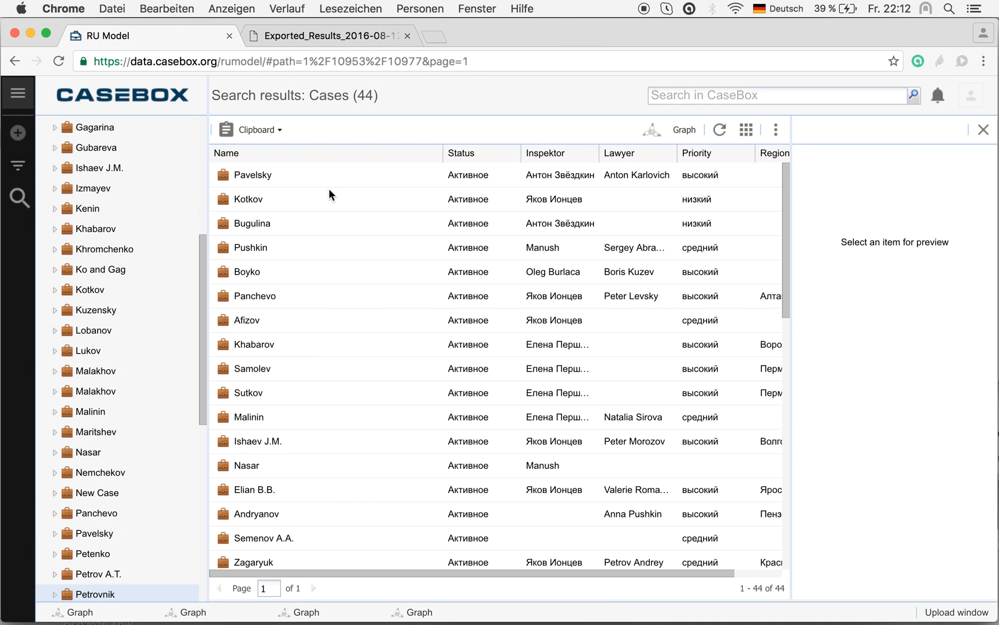
Step: Sort the case search results ascending by Lawyer, and re-sort them ascending by Priority
click(672, 152)
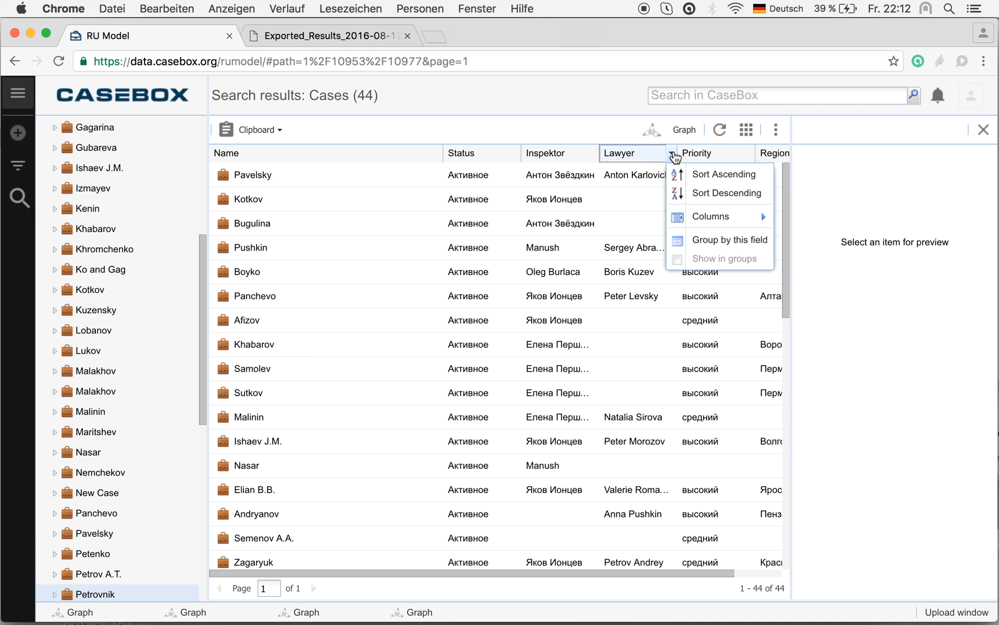
click(687, 174)
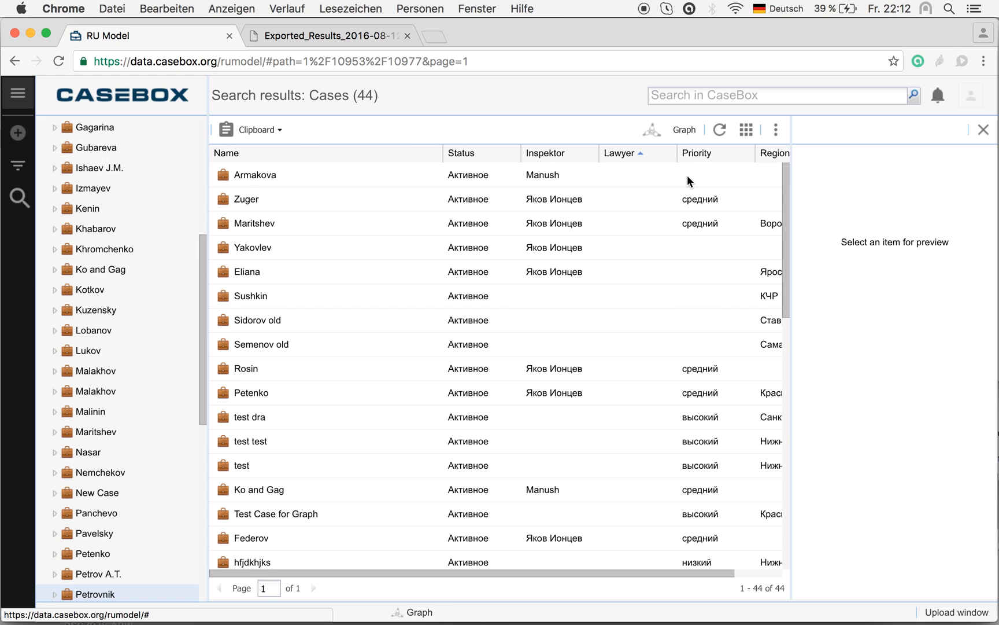
click(750, 153)
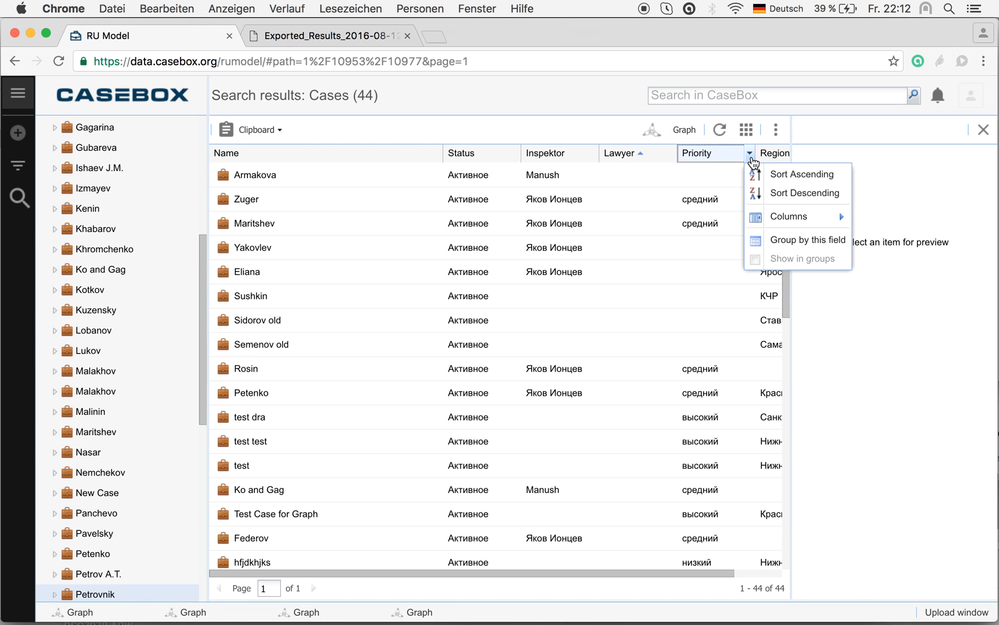
click(774, 179)
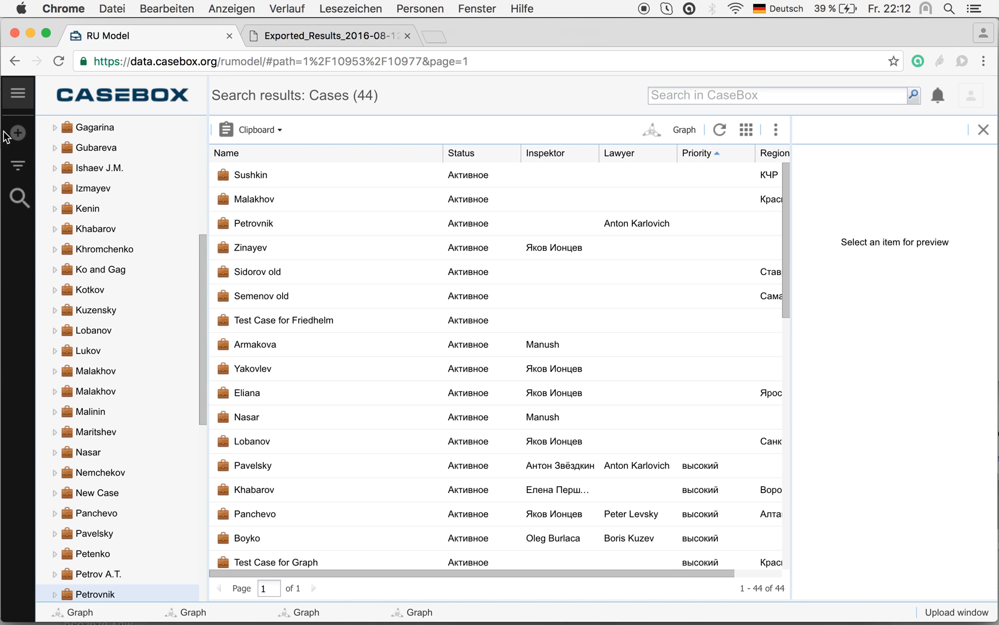
Step: Filter the case results by status Активное, priority высокий, the first listed inspector and region Москва
click(21, 167)
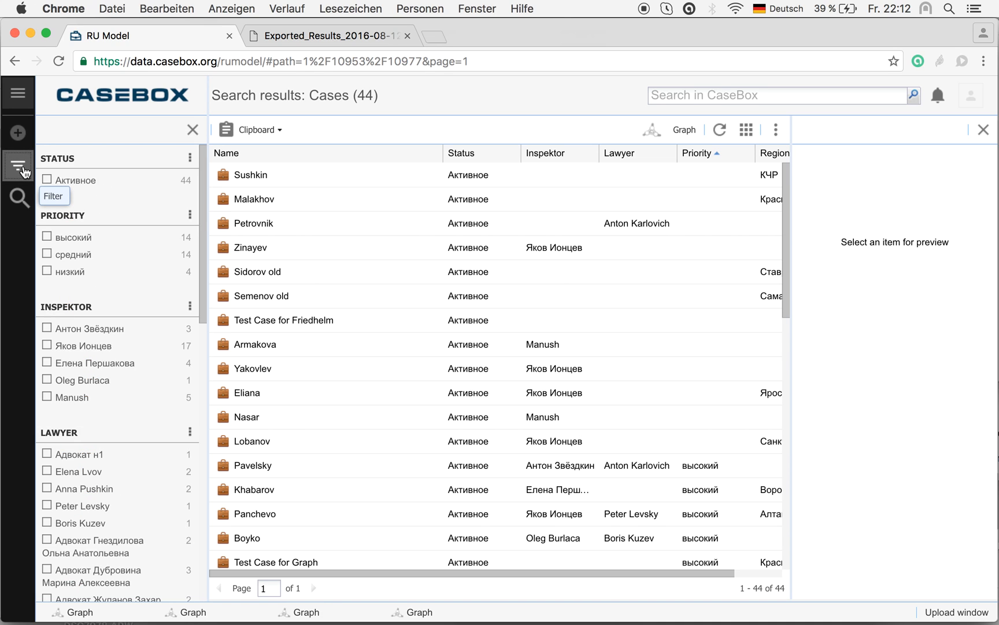
click(54, 178)
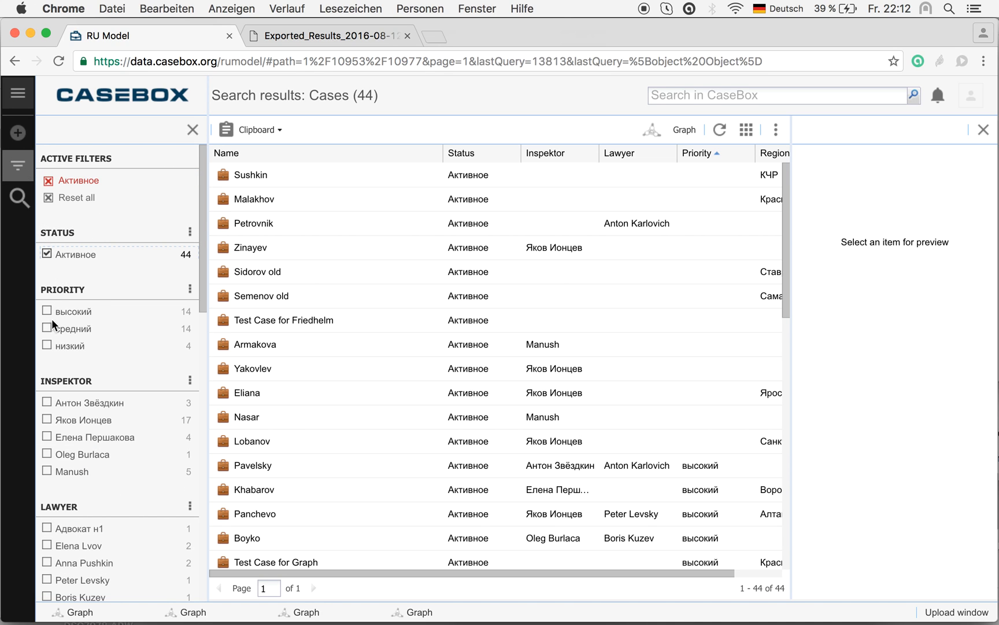
click(46, 312)
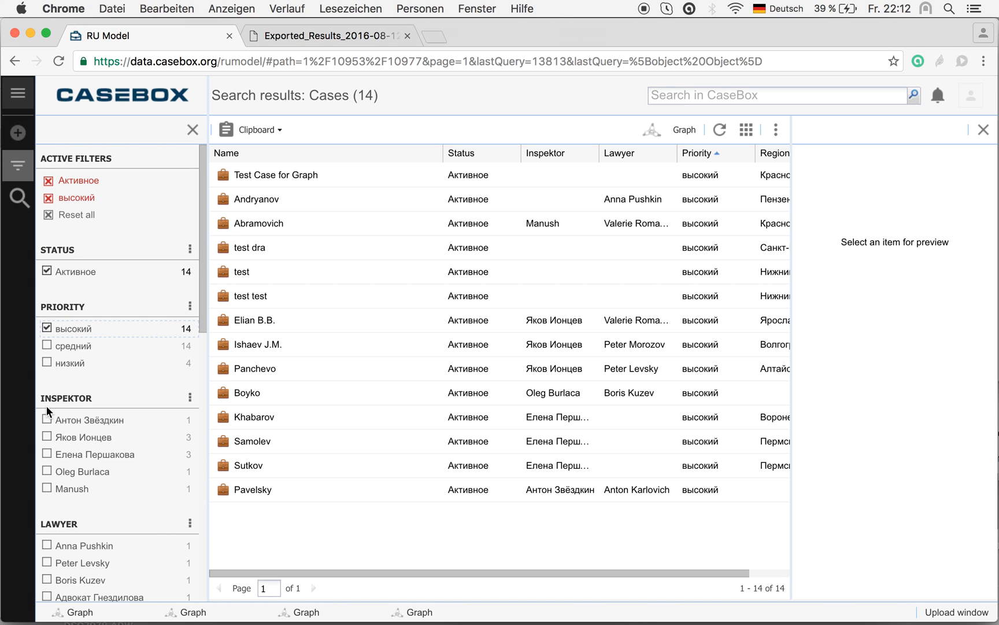
click(47, 416)
scroll(123, 465, down, 3)
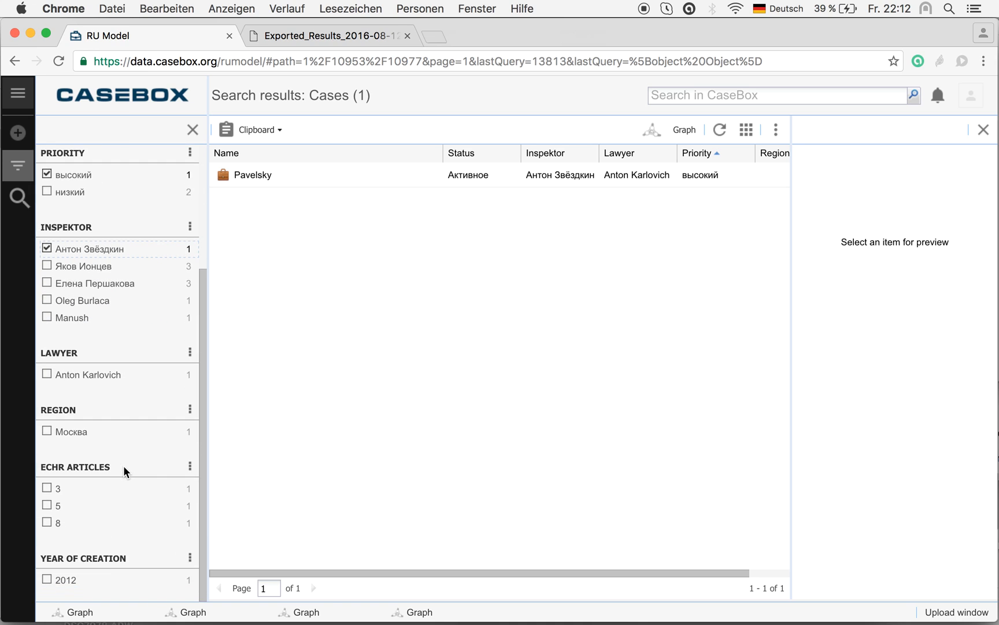
click(47, 429)
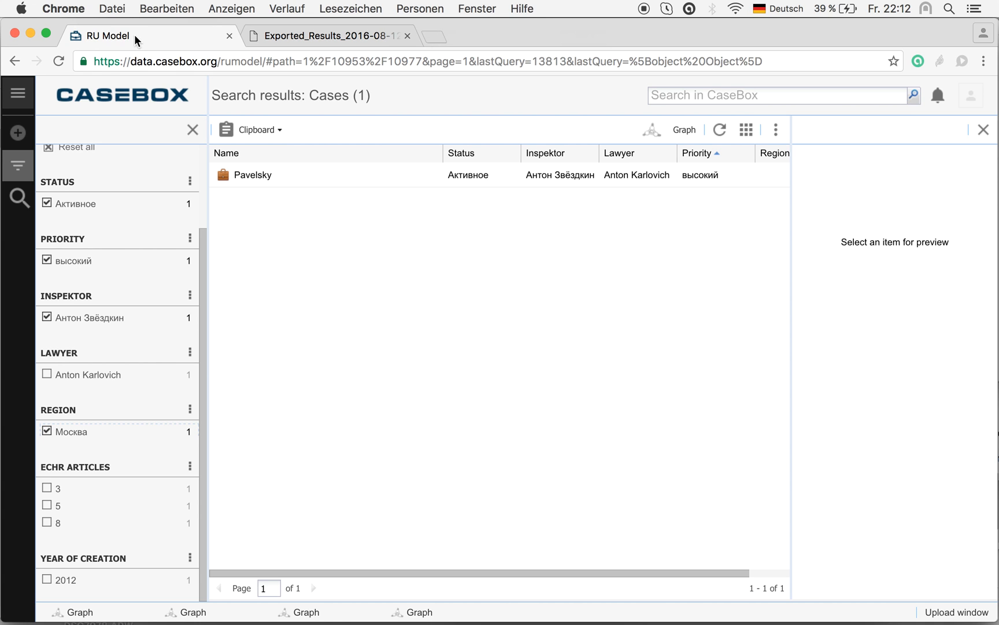
Step: Return the browser window to full screen with the filtered case results showing
click(50, 34)
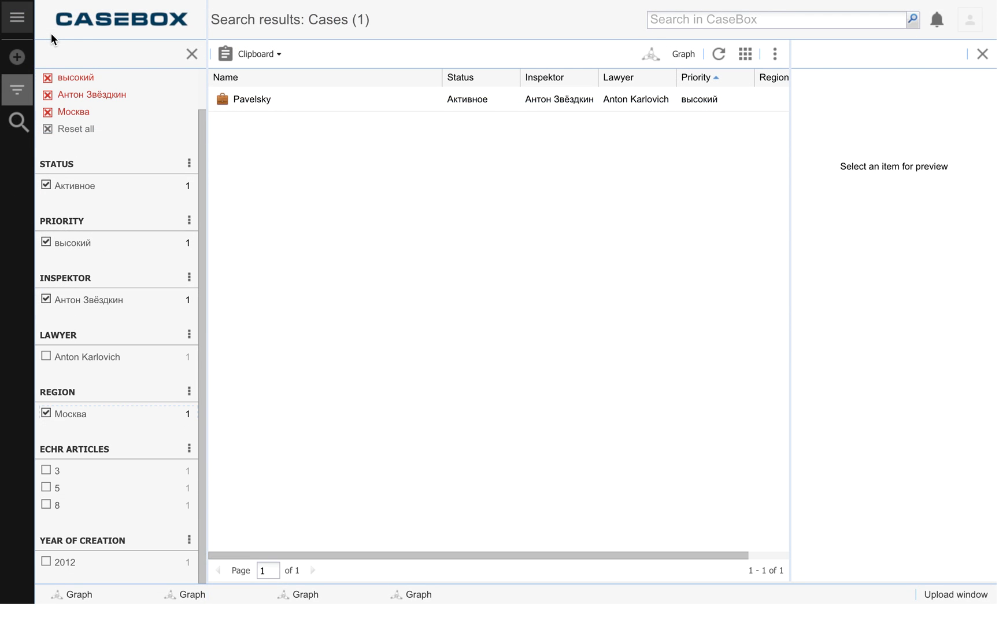
mouse_move(131, 4)
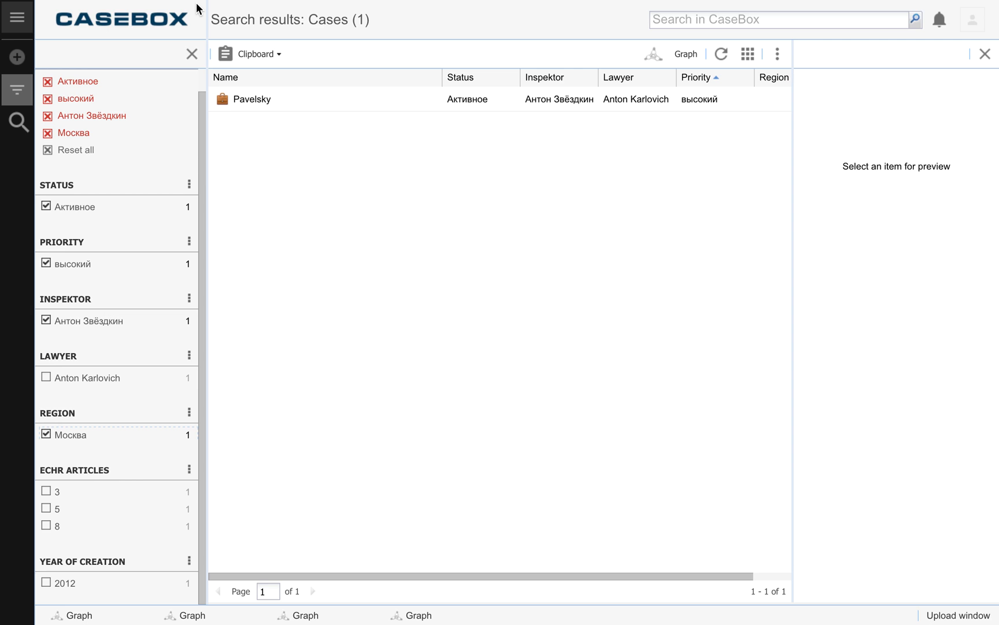
mouse_move(193, 3)
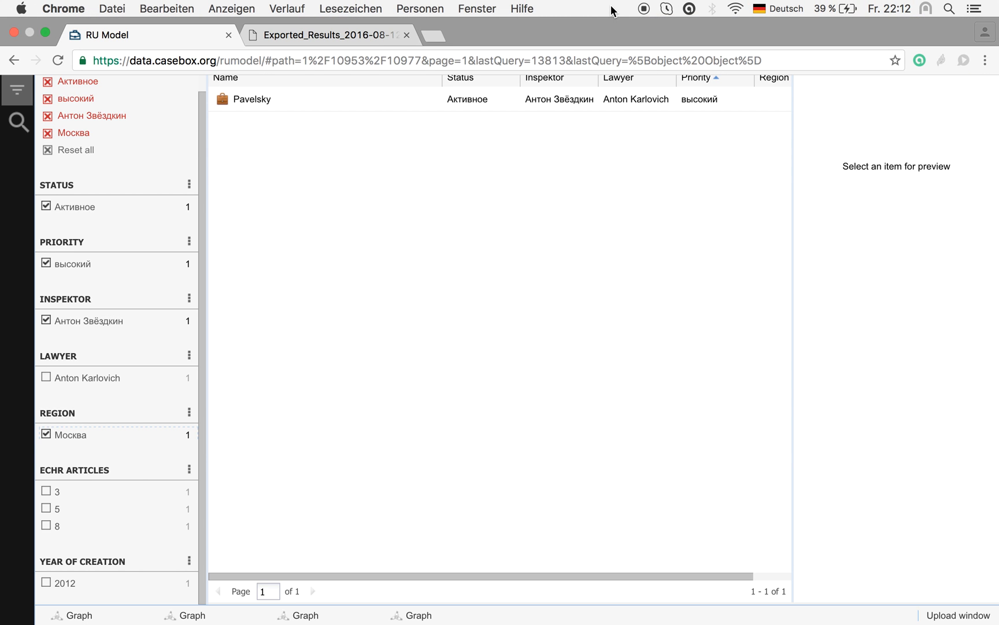